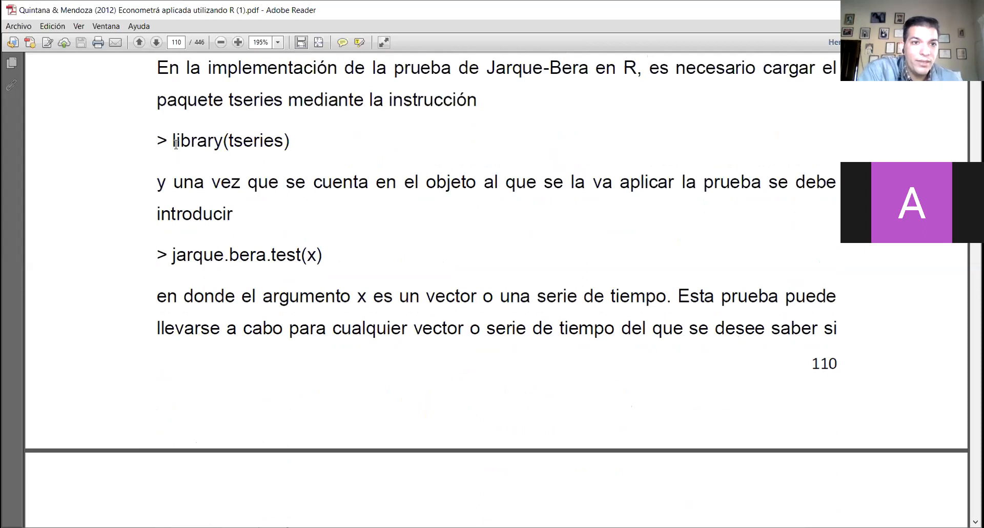
Step: Highlight the tseries package instruction, the jarque.bera.test call and its argument x in the Jarque-Bera section on page 110
left_click_drag(171, 142, 260, 142)
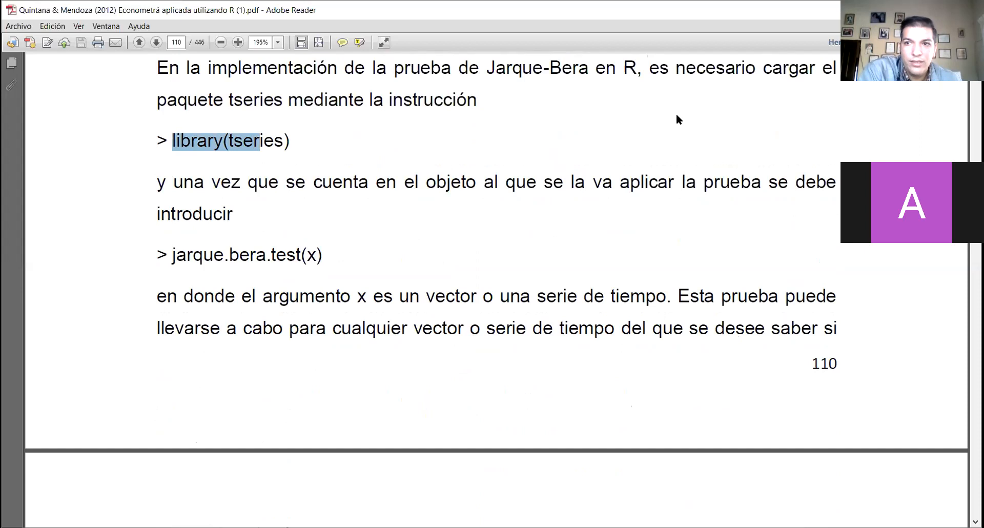
scroll(497, 260, "up", 3)
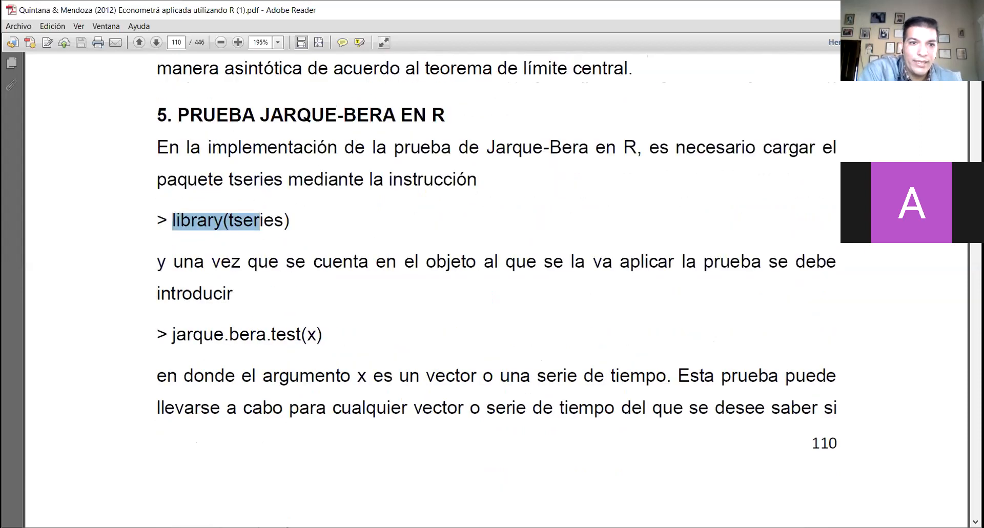
left_click(290, 221)
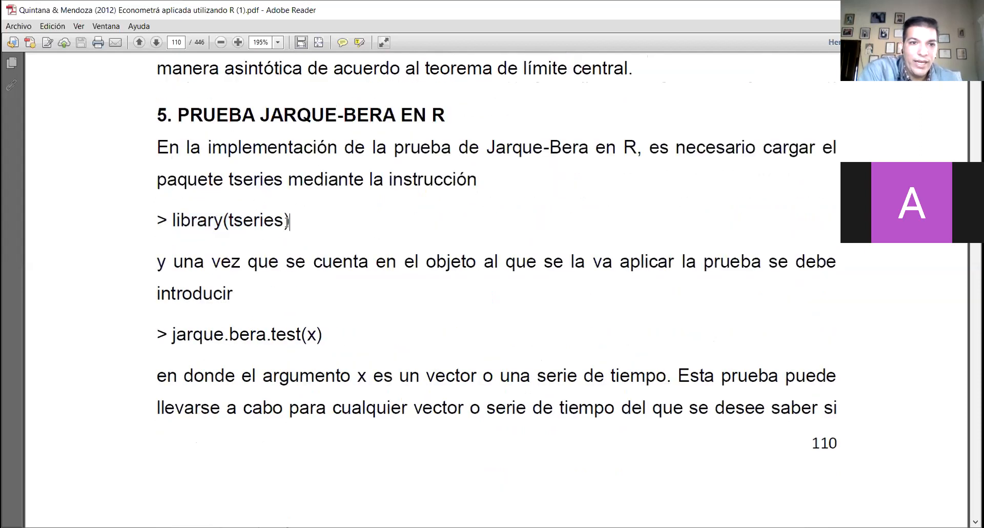
left_click_drag(286, 222, 231, 220)
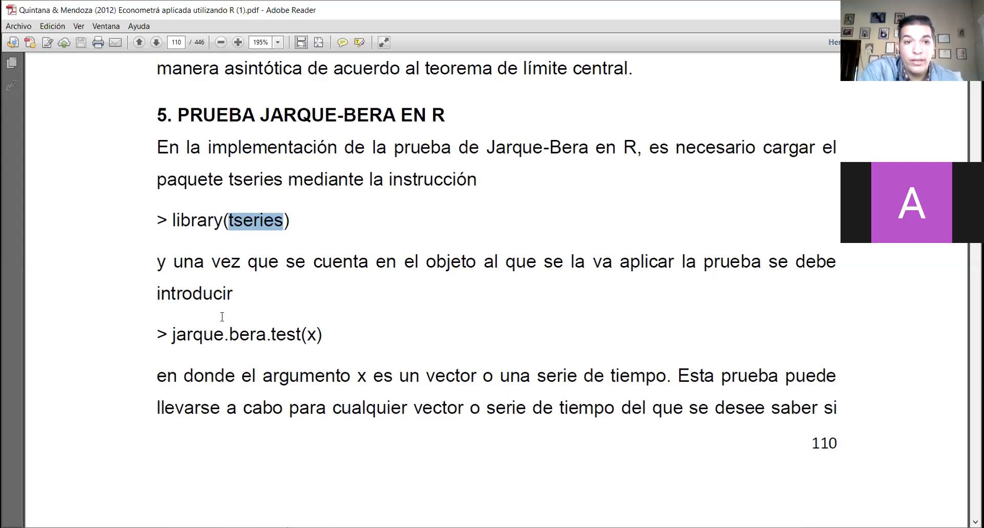
left_click_drag(171, 336, 298, 337)
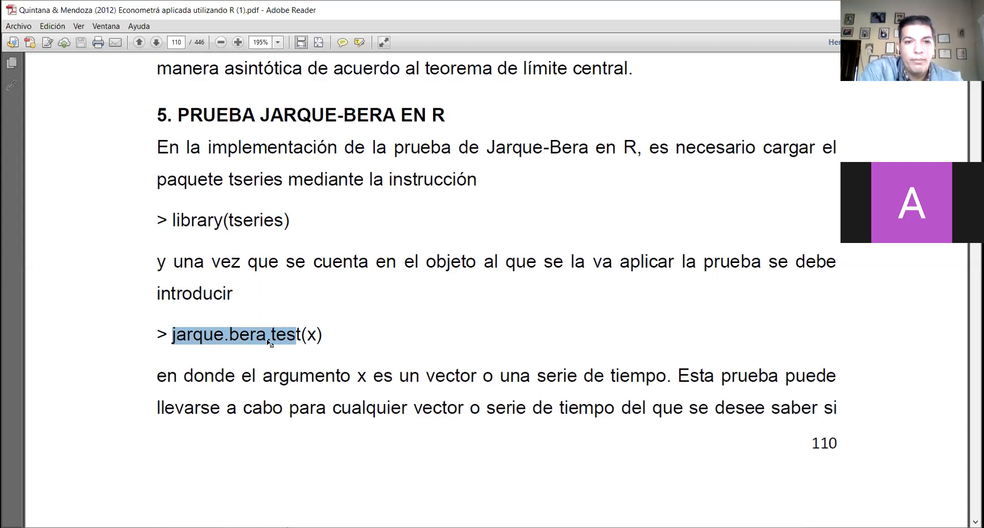
left_click_drag(315, 334, 307, 336)
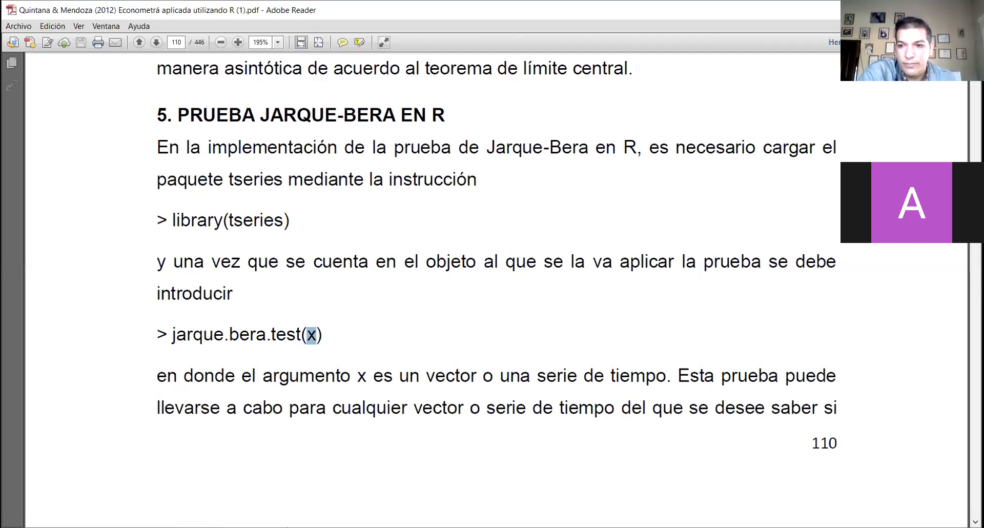
Step: Go to Ejemplo 1 on page 111 and highlight the p-value in the Jarque Bera Test output
scroll(497, 281, "down", 2)
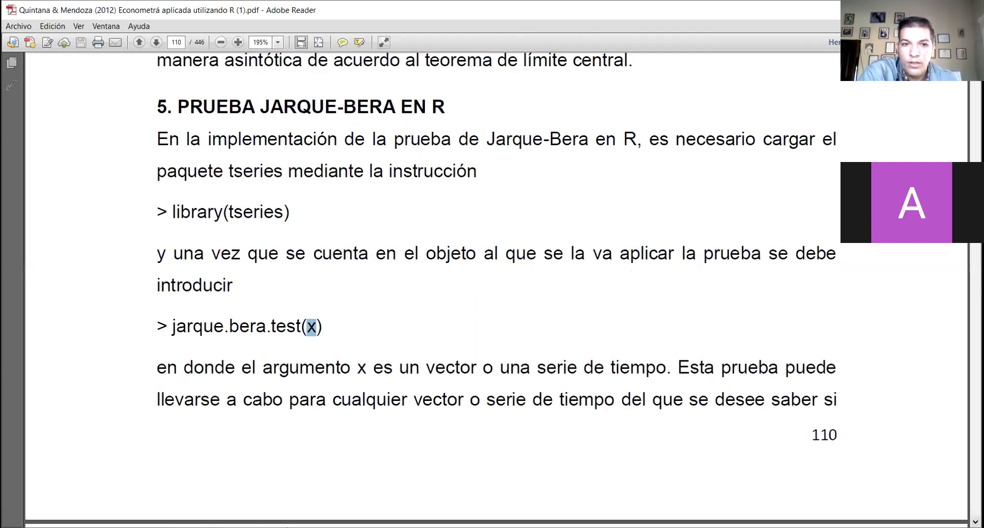
scroll(497, 282, "down", 5)
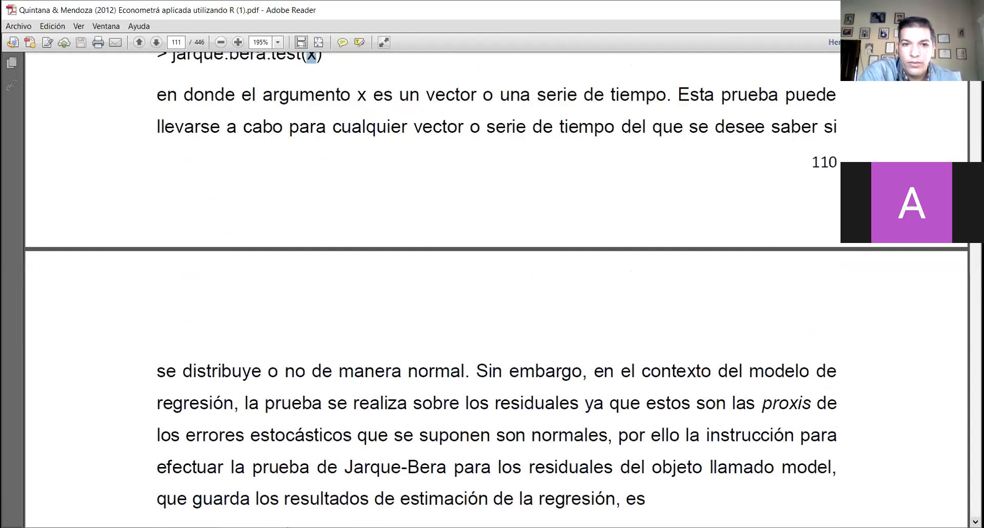
scroll(498, 282, "down", 8)
scroll(497, 290, "down", 4)
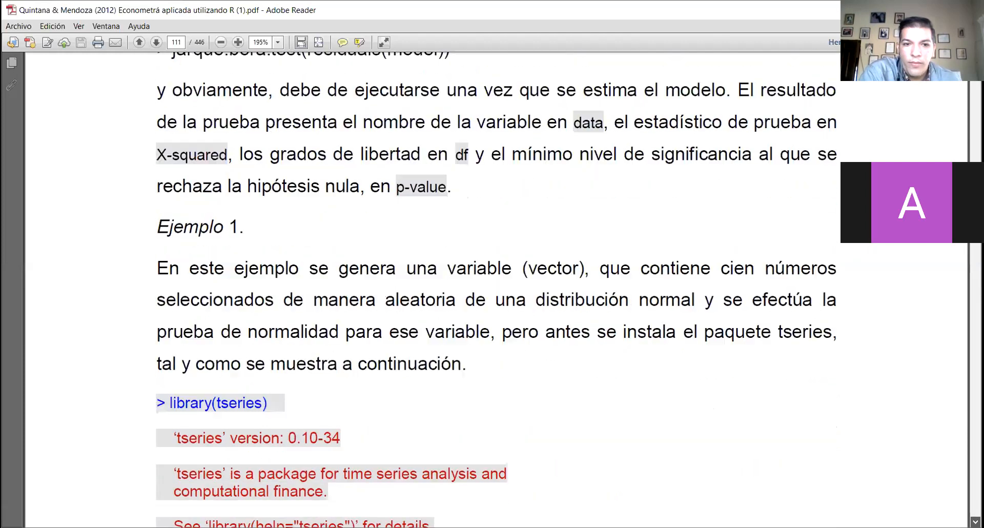
scroll(498, 290, "down", 5)
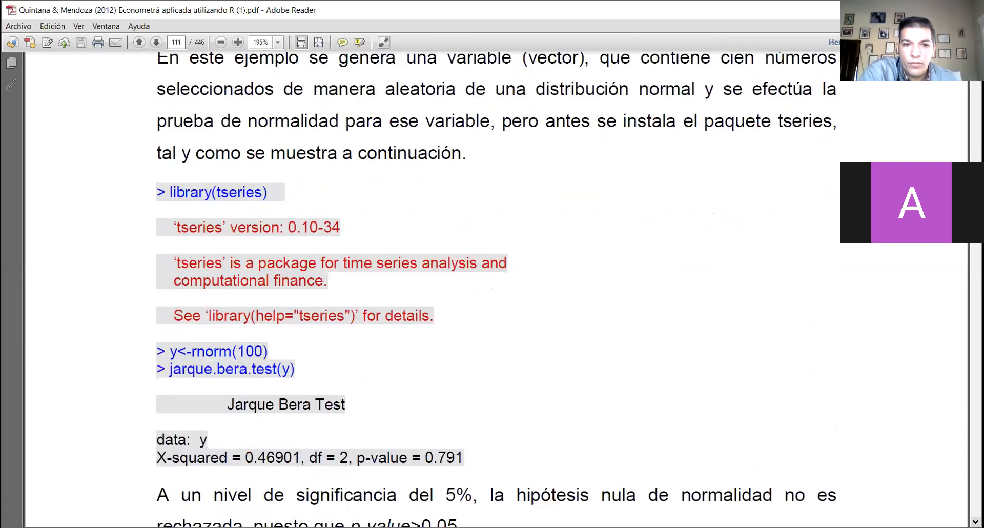
scroll(497, 282, "down", 1)
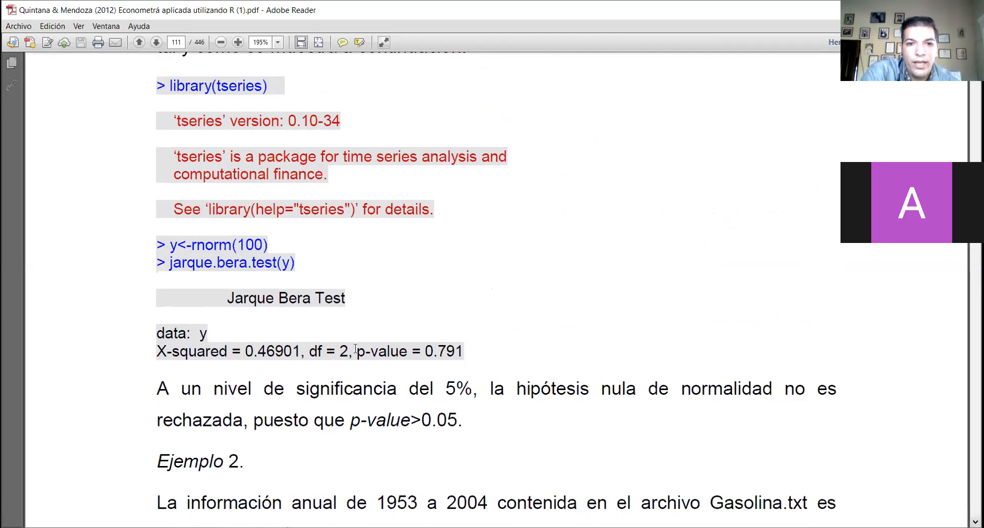
left_click_drag(357, 351, 463, 352)
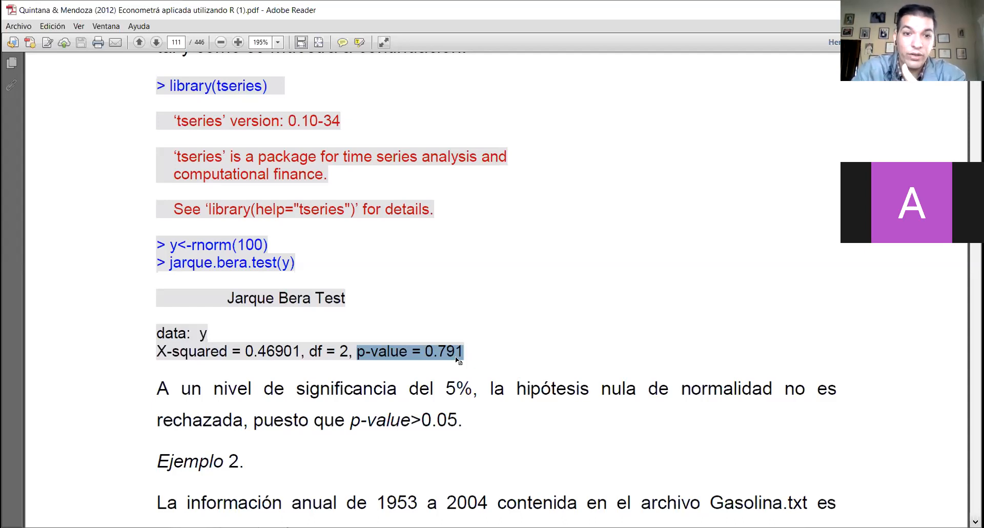
left_click(392, 352)
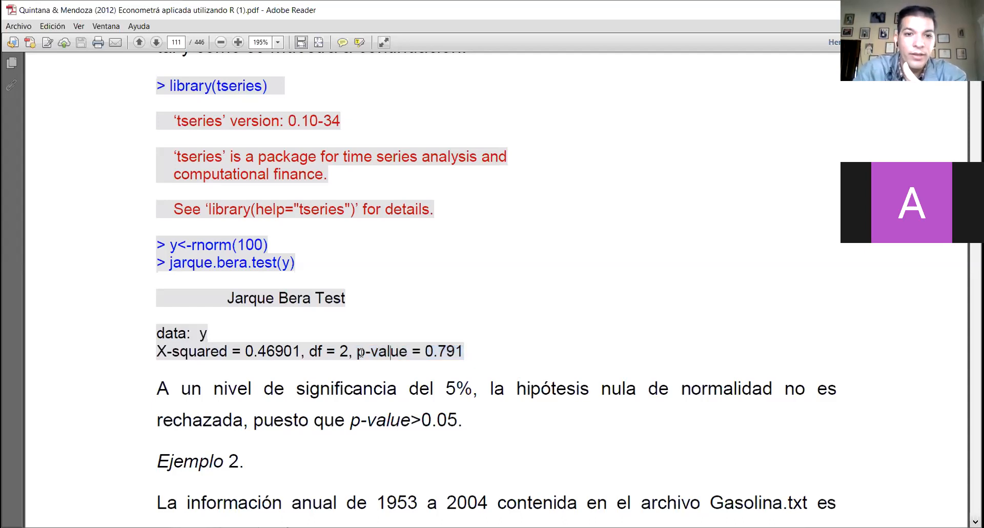
left_click_drag(358, 352, 420, 352)
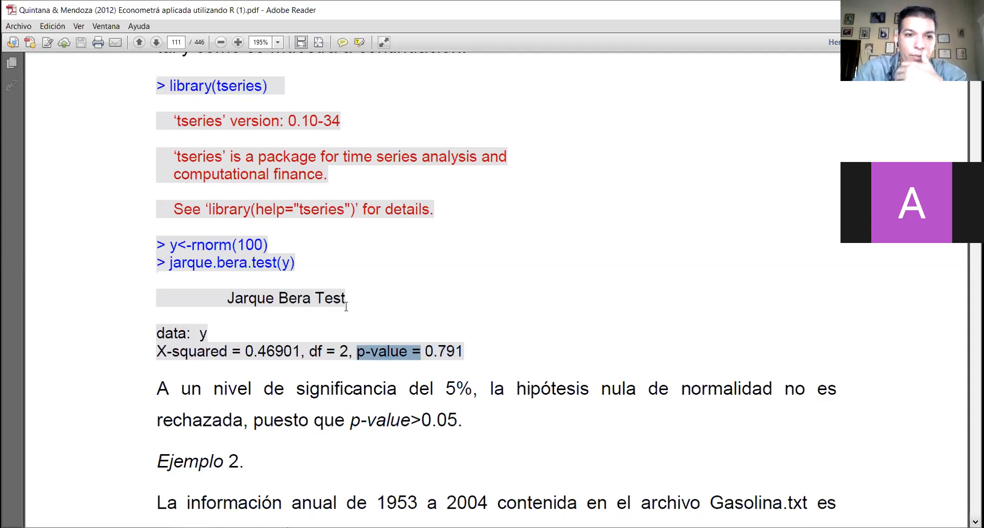
Step: Highlight the sample size 100 and examine the parts of the y<-rnorm(100) instruction
left_click(276, 250)
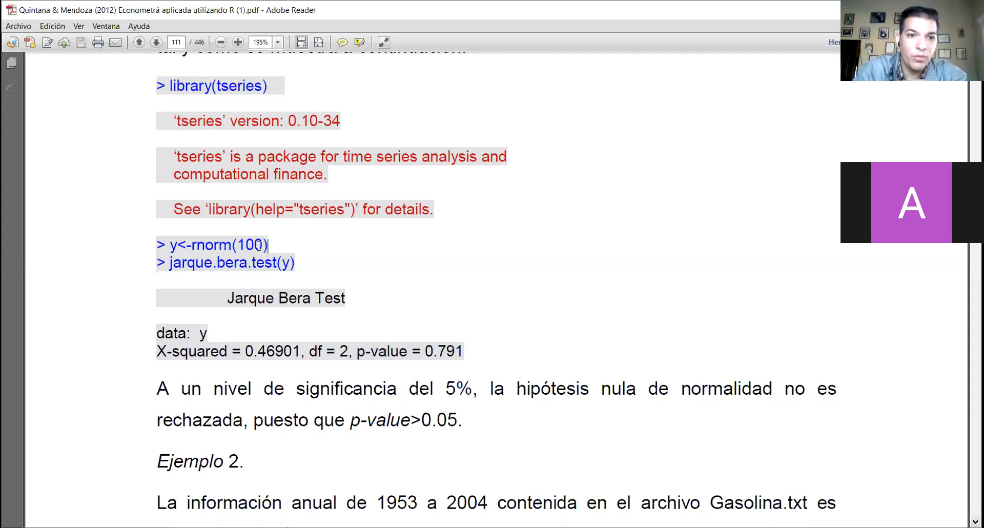
double_click(259, 246)
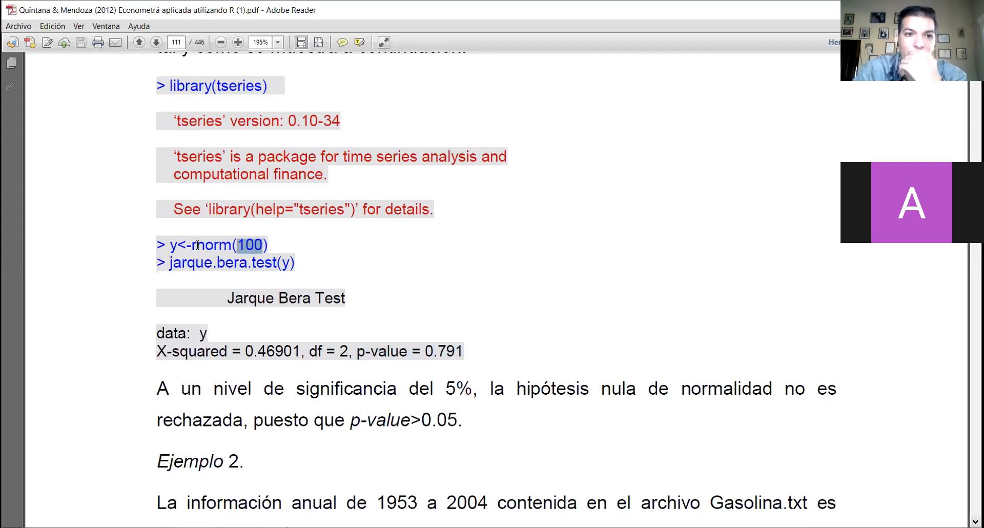
left_click(175, 245)
double_click(173, 245)
left_click_drag(186, 245, 260, 243)
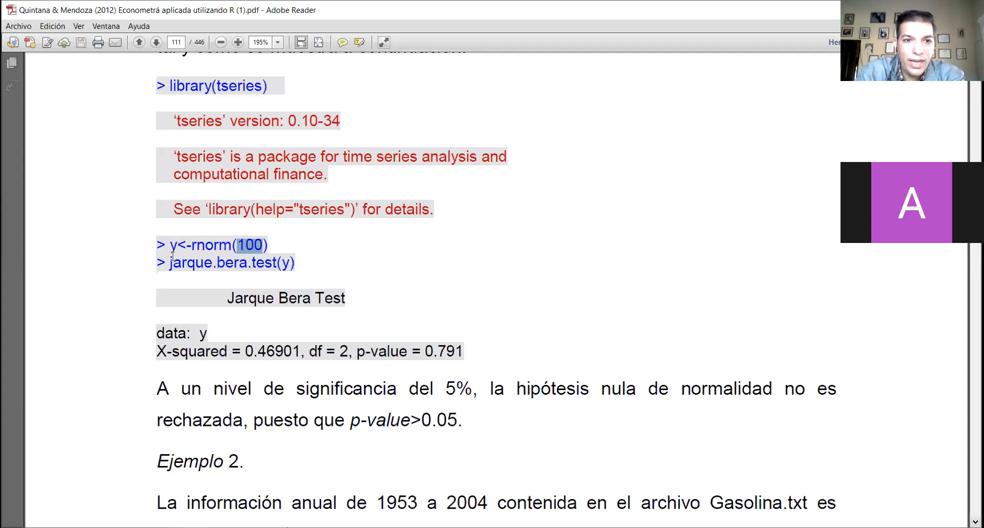
Step: Highlight the function name and the argument y in the jarque.bera.test(y) instruction
left_click(204, 266)
mouse_move(203, 265)
left_mouse_down()
mouse_move(272, 265)
mouse_move(212, 266)
left_mouse_up()
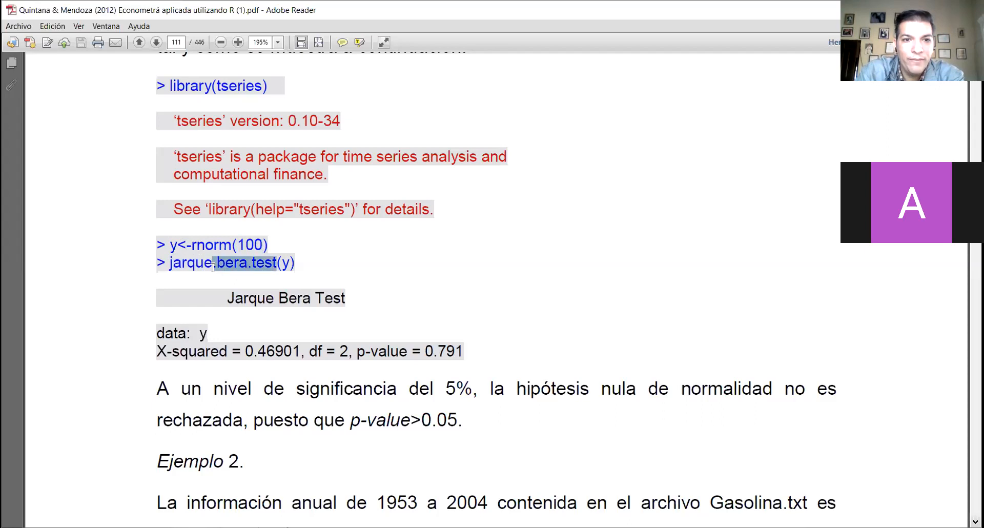
left_click(286, 264)
double_click(286, 264)
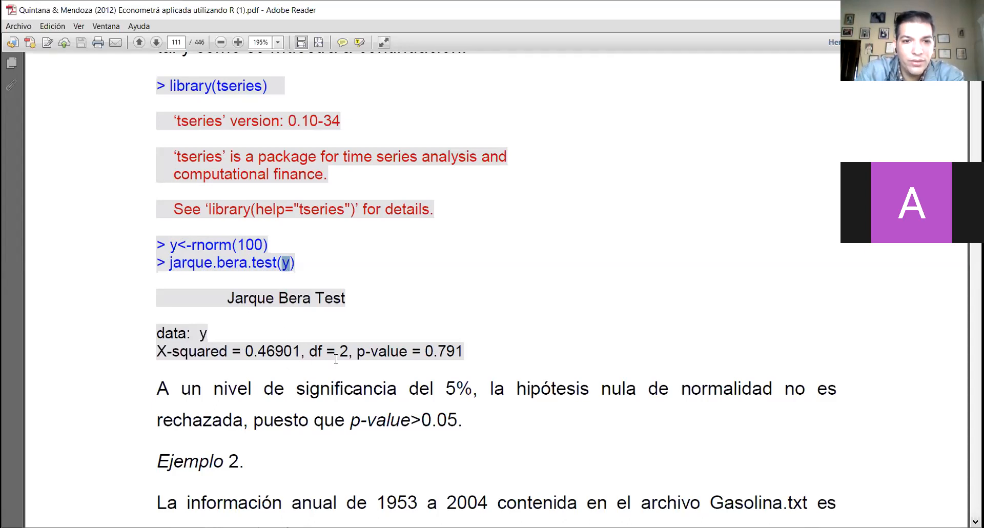
Step: Highlight the p-value in the test output and the conclusion about the null hypothesis of normality in the paragraph below it
left_click_drag(356, 353, 366, 352)
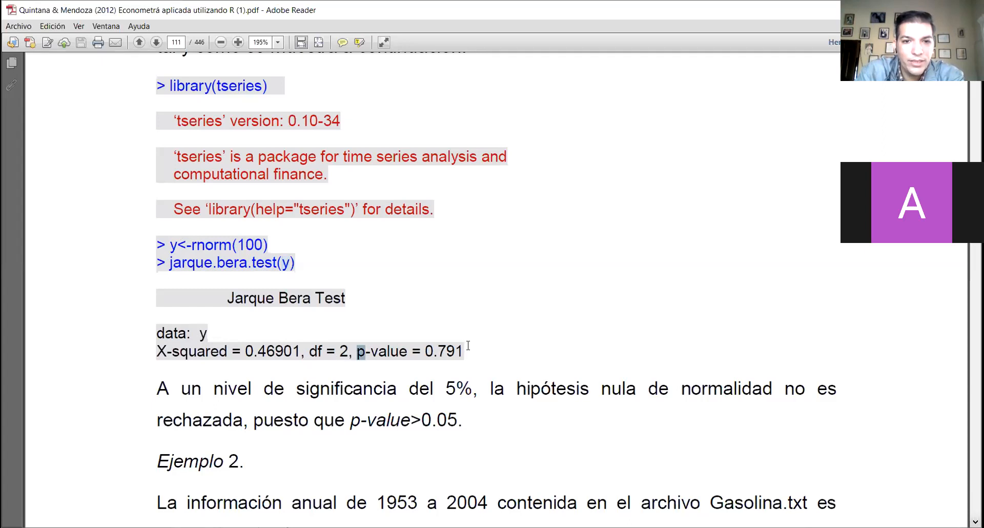
left_click_drag(464, 352, 357, 351)
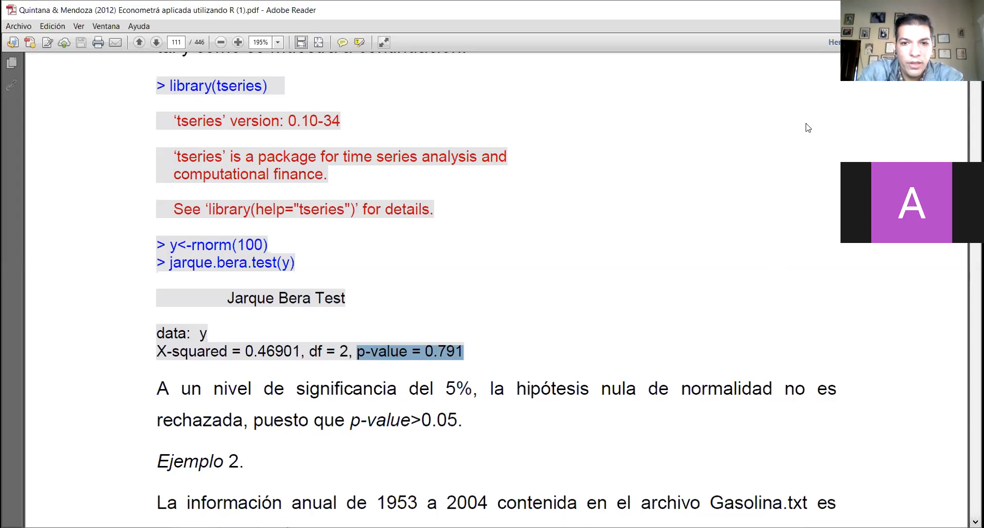
left_click_drag(492, 388, 242, 420)
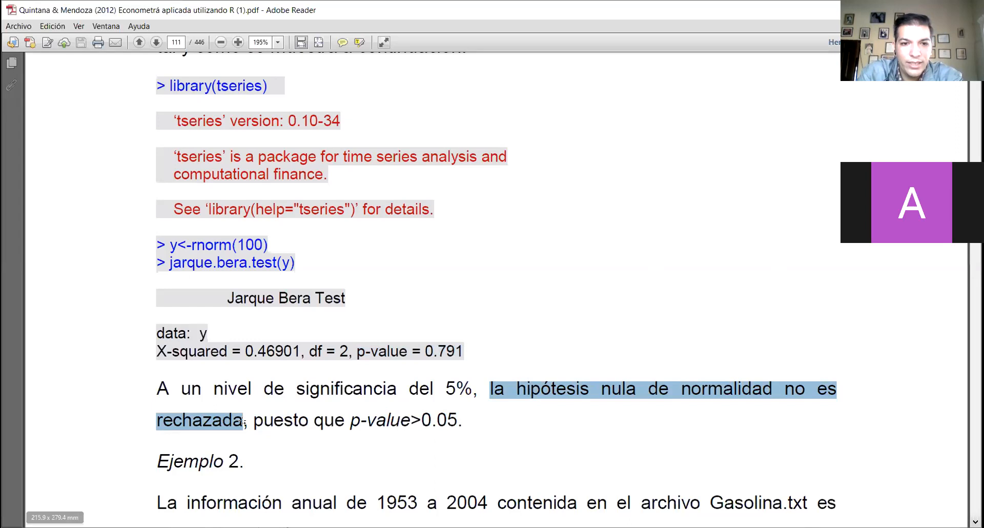
left_click_drag(347, 421, 410, 420)
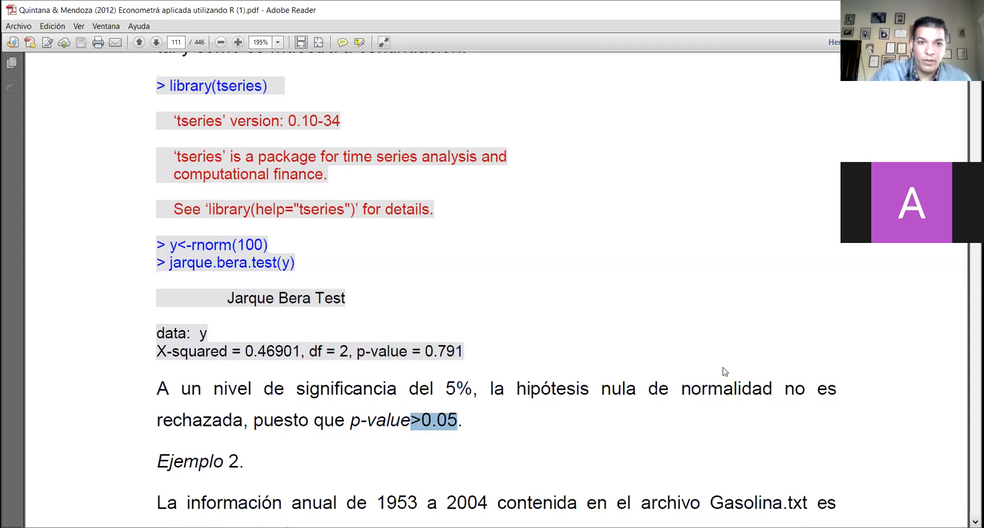
Step: Move on to the R instructions of the Gasolina example, Ejemplo 2, on page 112
left_click(725, 371)
scroll(725, 371, "down", 10)
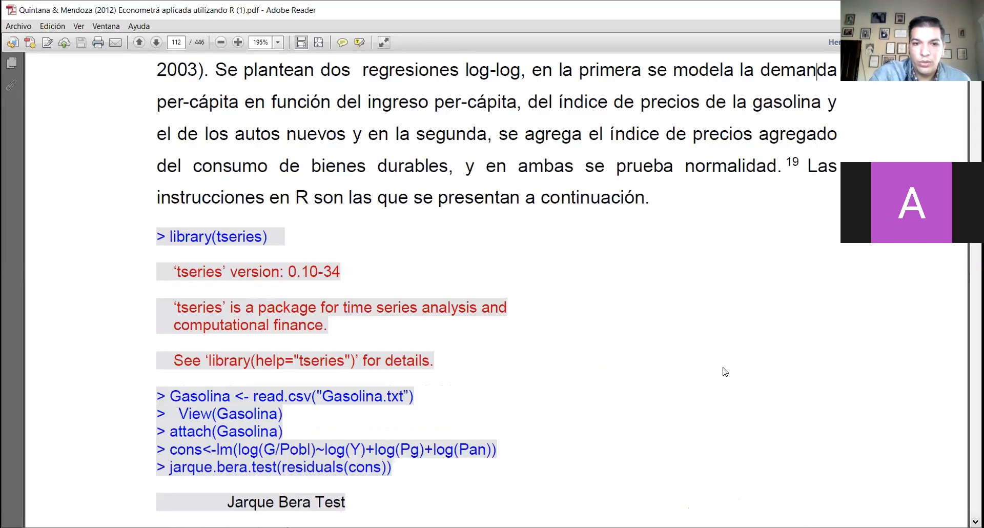
left_click(723, 368)
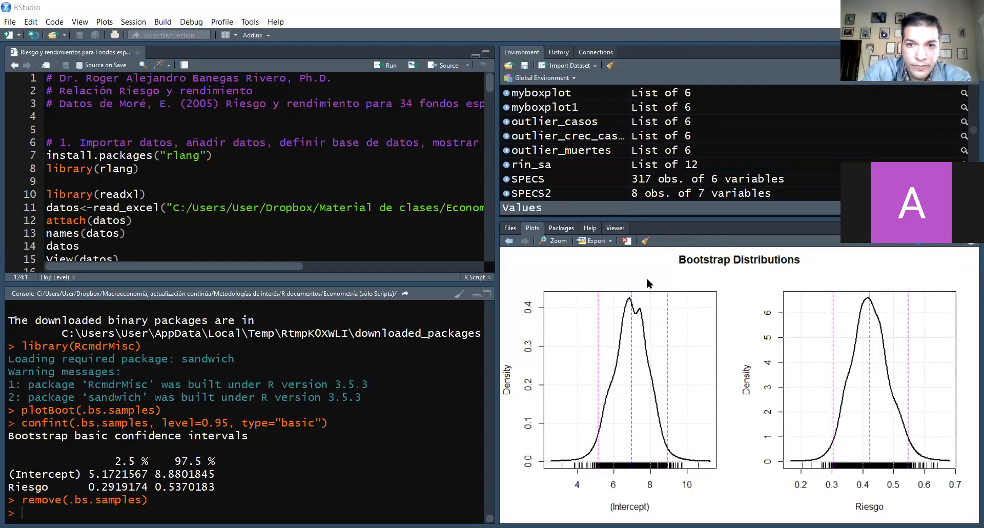
Step: Switch to RStudio and clear all plots from the plot history
left_click(646, 242)
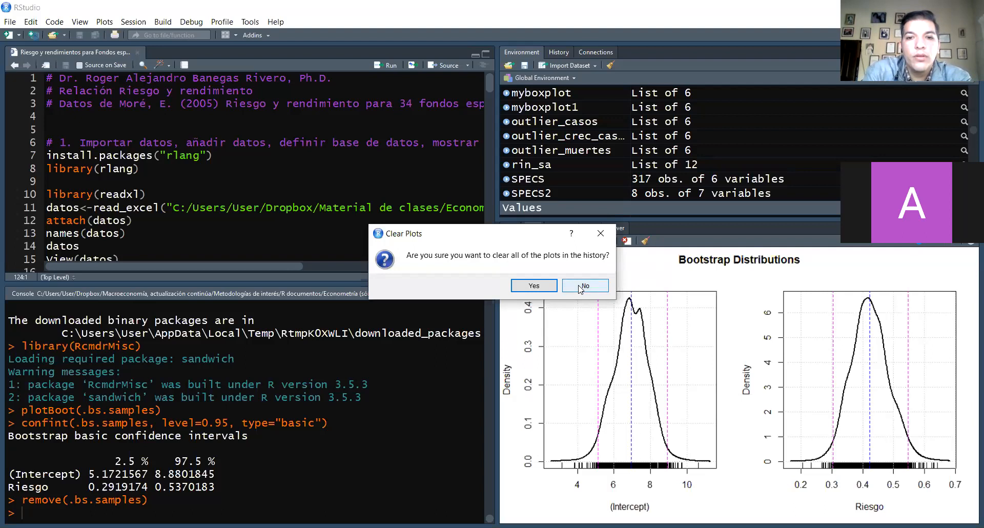
left_click(534, 285)
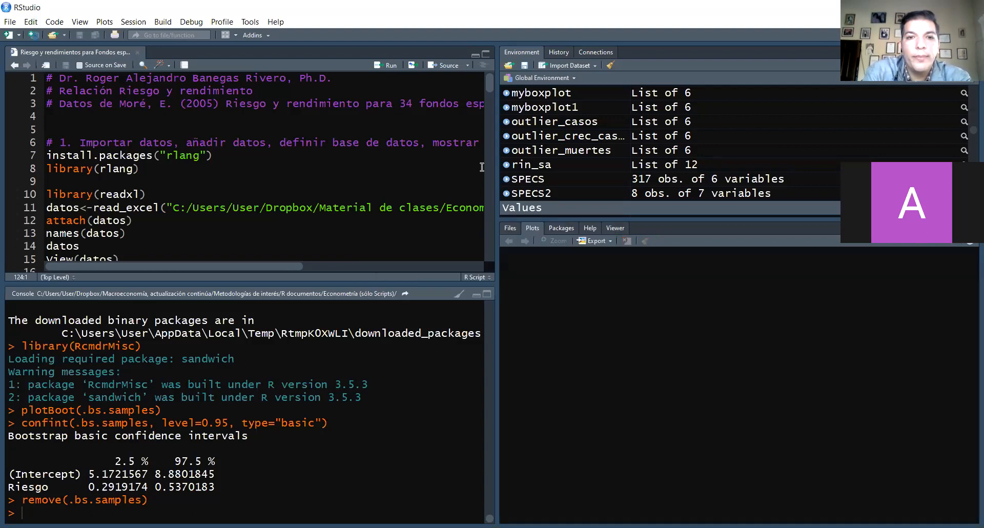
Step: Place the cursor at the very beginning of the risk and return script
left_click(474, 165)
key("Left")
key("Left")
key("Left")
key("Left")
key("Up")
key("Up")
key("Up")
key("Up")
key("Up")
key("Up")
key("Home")
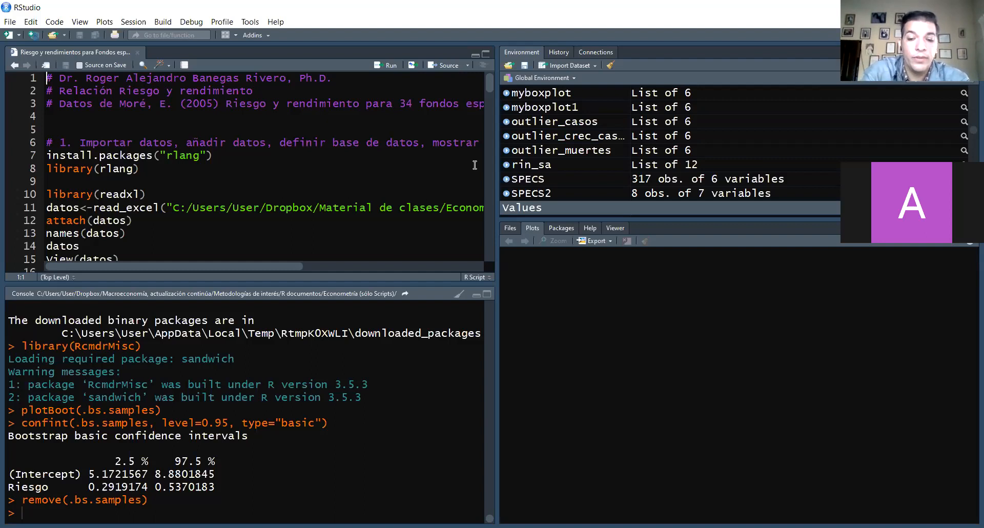
Step: Go through the script line by line from the header comments to the end of the data import section after View(datos)
key("Right")
key("Right")
key("Right")
key("Right")
key("Right")
key("Right")
key("Right")
key("Right")
key("Right")
key("Right")
key("Down")
key("Down")
key("Down")
key("Down")
key("Down")
key("Down")
key("Down")
key("Down")
key("Down")
key("Down")
key("Down")
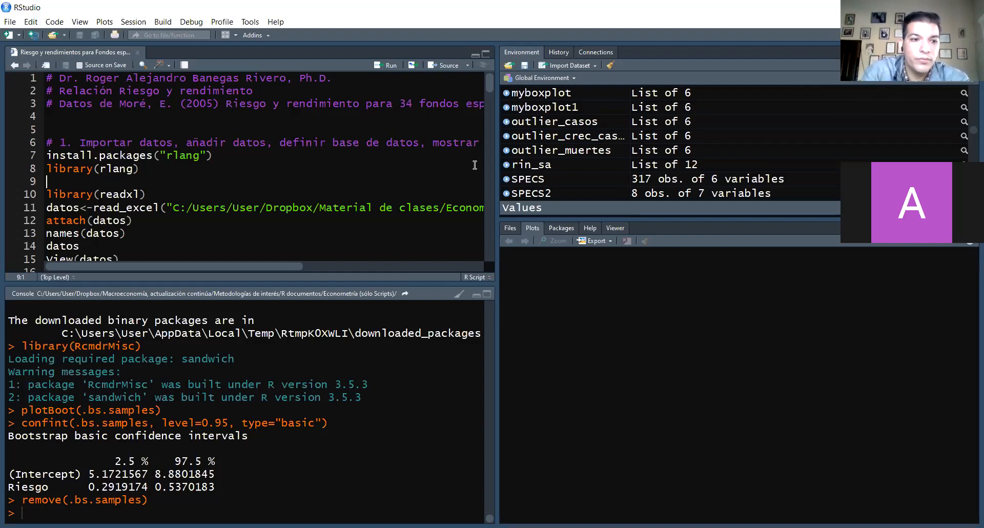
key("Down")
key("Down")
key("Down")
key("Down")
key("Down")
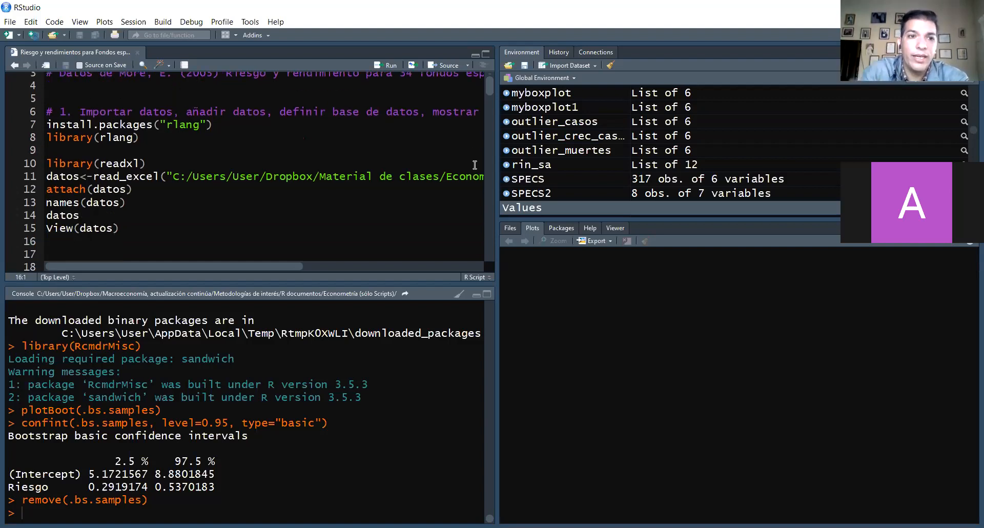
Step: Go back over the data import code, examining the rlang installation, the library calls and the read_excel line
key("Up")
key("Right")
key("Right")
key("Right")
key("Right")
key("Right")
key("Right")
key("Right")
key("Right")
key("Right")
key("Right")
key("Up")
key("Up")
key("Up")
key("Up")
key("Up")
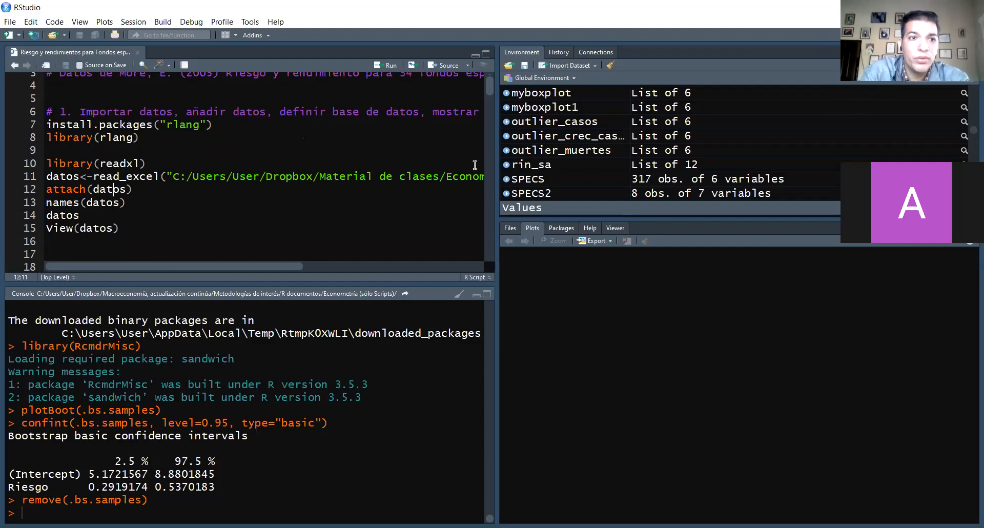
key("Up")
key("Up")
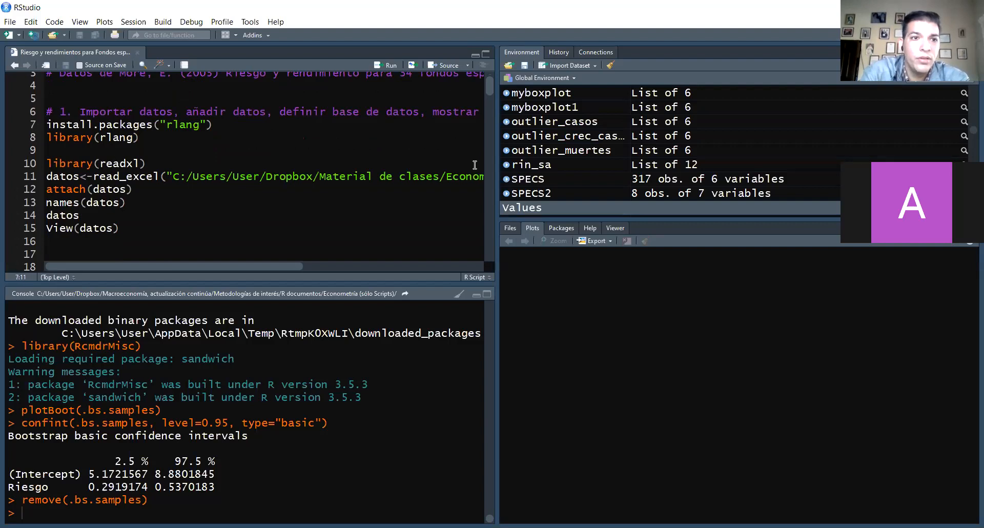
key("Down")
key("Down")
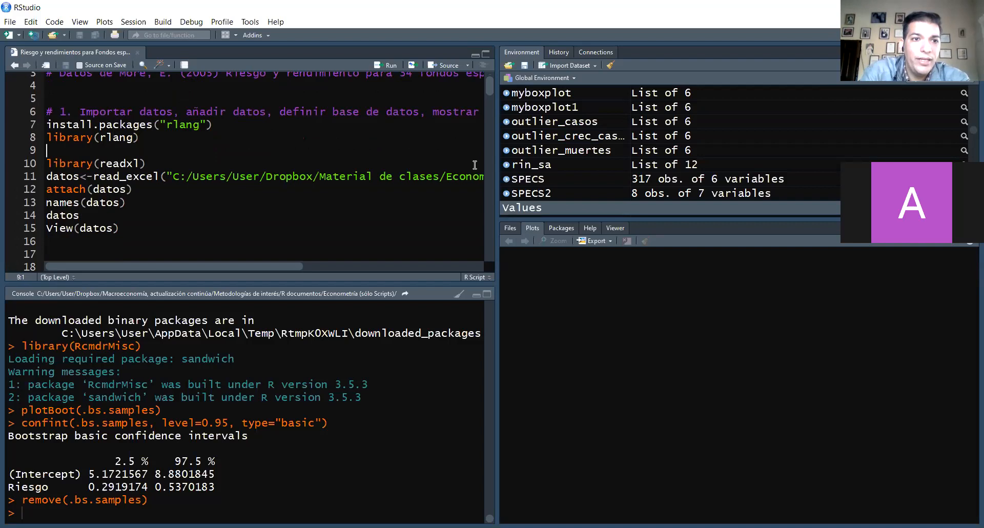
key("Up")
key("Down")
key("Down")
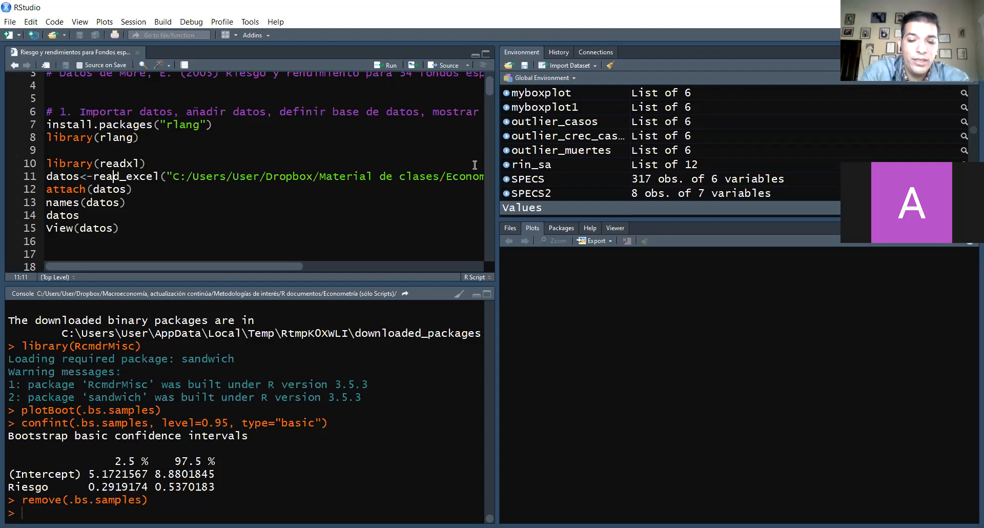
Step: Advance through the script to the heading of section 2.A, covering the statistical packages and library
key("Down")
key("Down")
key("Down")
key("Down")
key("Down")
key("Down")
key("Down")
key("Down")
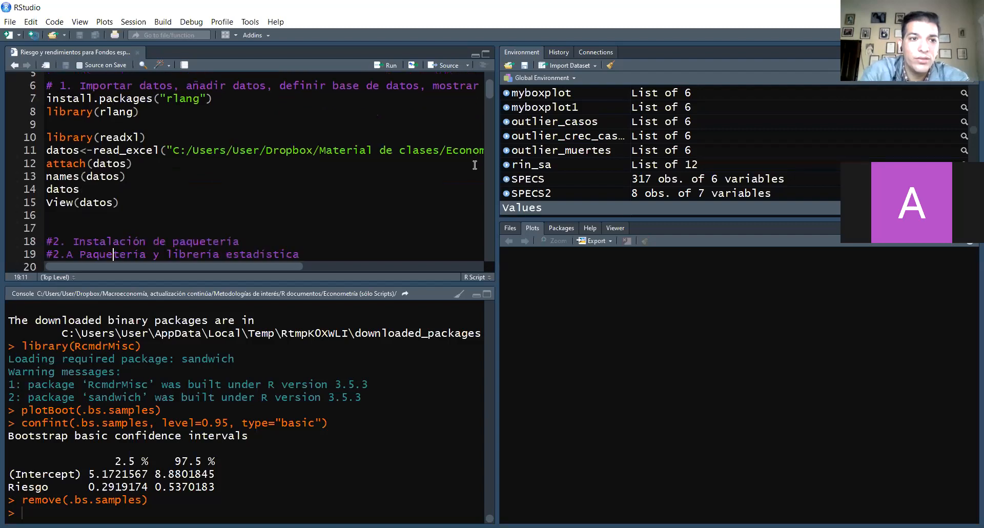
Step: Advance through the script from the section 2.A heading past the psych package to the tseries installation in section 2.B
key("Down")
key("Down")
key("Down")
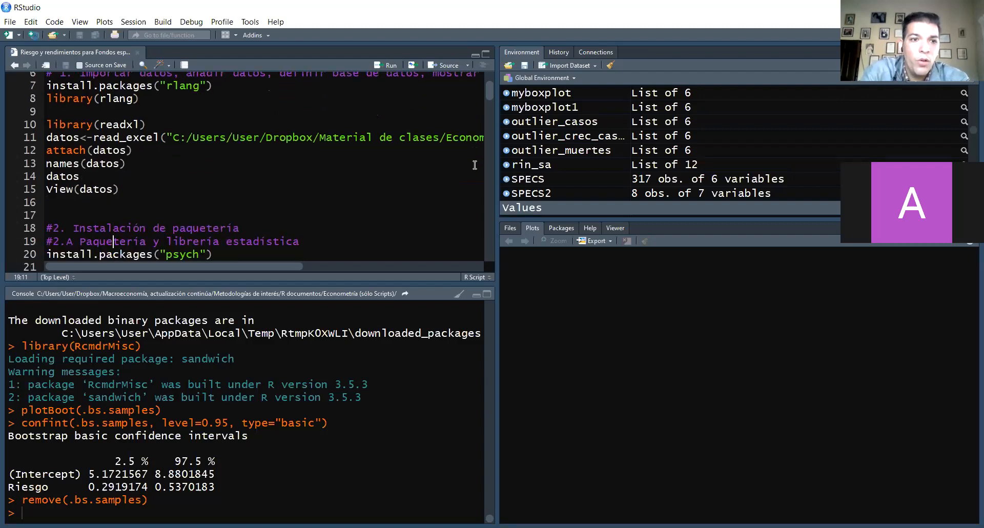
key("Down")
key("Down")
key("Down")
key("Down")
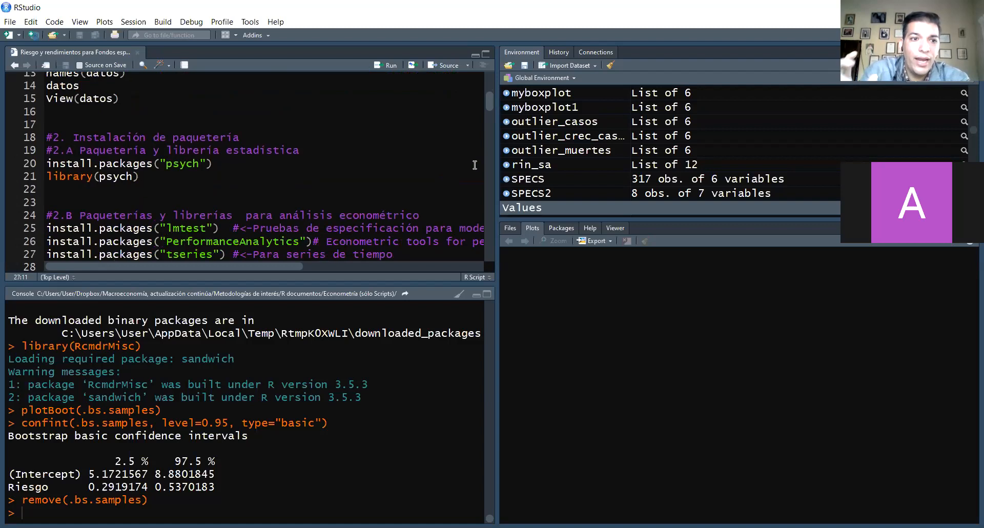
Step: Go back to the section 2 package installation heading and examine the psych installation and library lines under 2.A
key("Up")
key("Up")
key("Up")
key("Up")
key("Up")
key("Up")
key("Up")
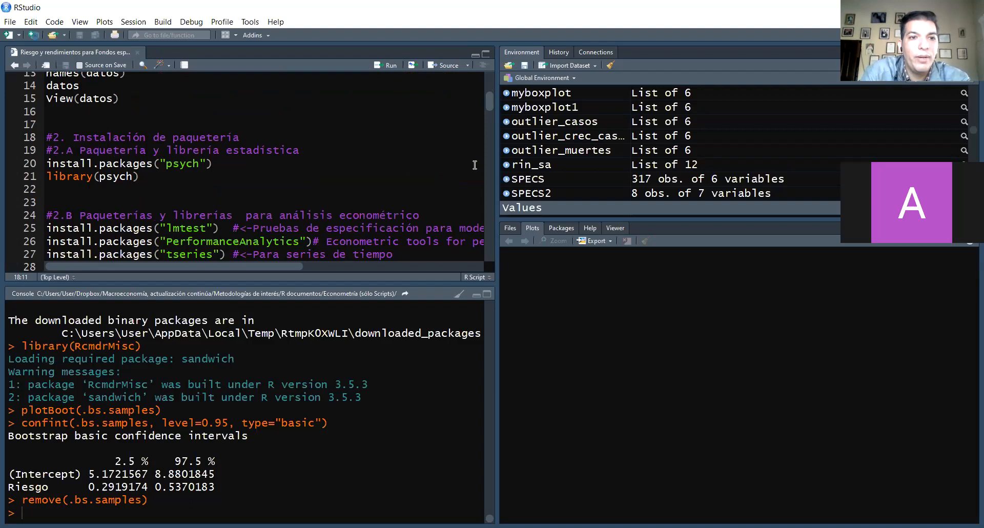
key("Down")
key("Down")
key("Down")
key("Down")
key("Down")
key("Up")
key("Up")
key("Up")
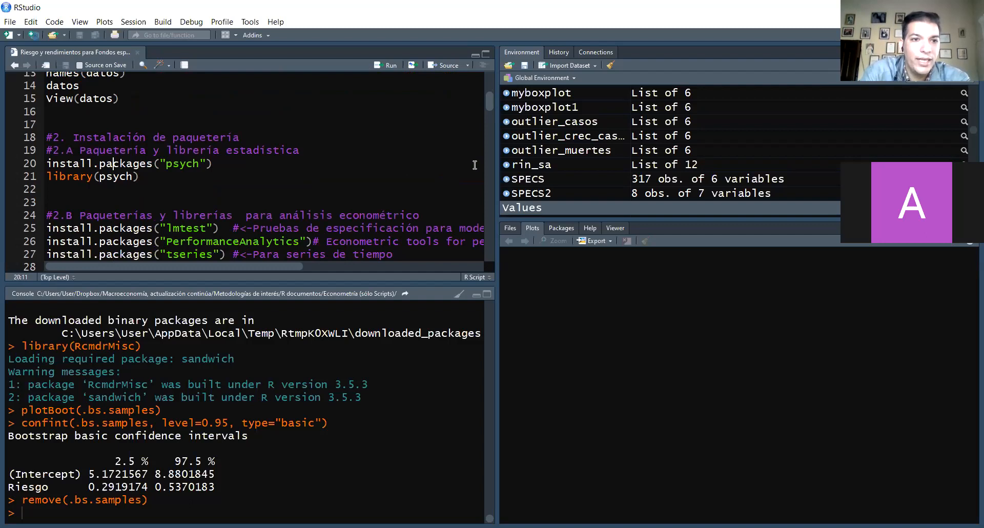
Step: Look over the econometric package installations in section 2.B, ending on the lmtest installation line
key("Down")
key("Down")
key("Down")
key("Down")
key("Down")
key("Down")
key("Down")
key("Down")
key("Down")
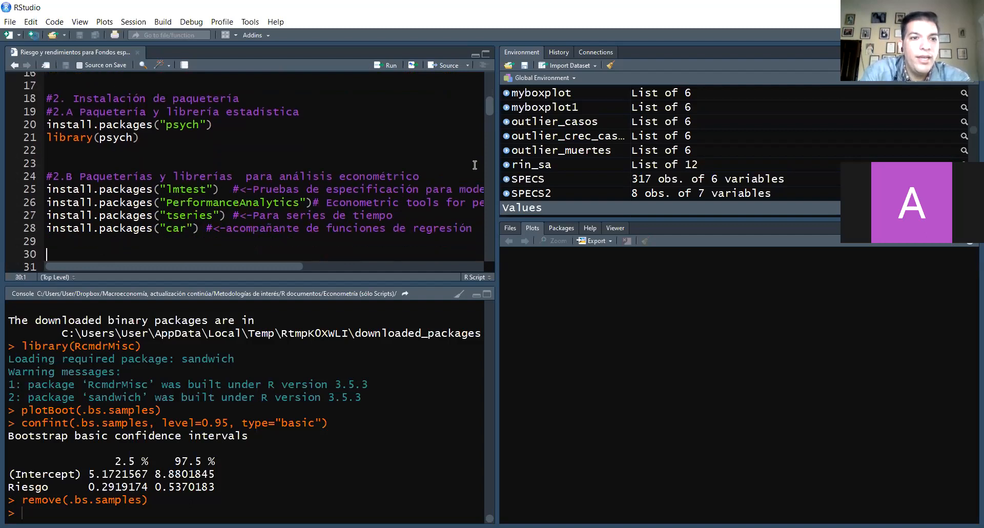
key("Up")
key("Up")
key("Up")
key("Up")
key("Up")
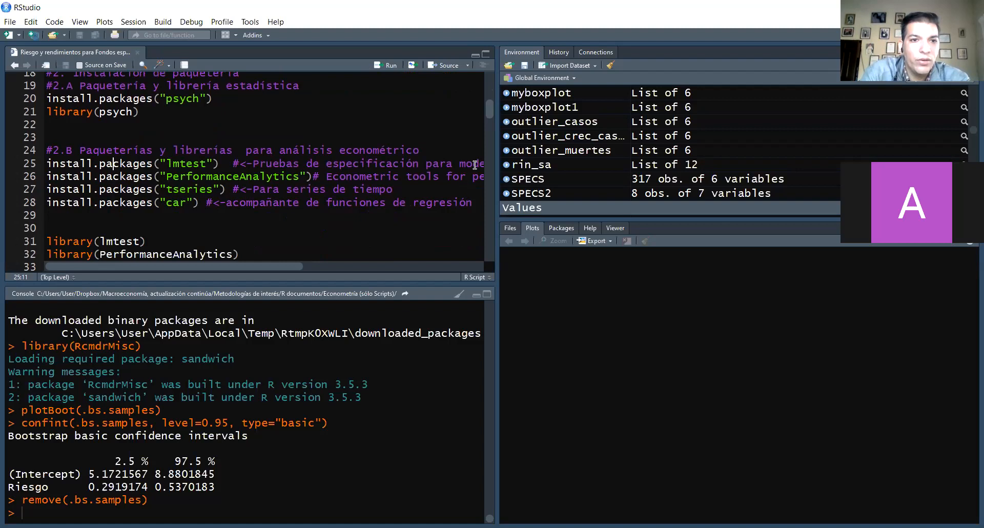
Step: Read along the lmtest installation line into its comment about specification tests
key("Right")
key("Right")
key("Right")
key("Right")
key("Right")
key("Right")
key("Right")
key("Right")
key("Right")
key("Right")
key("Right")
key("Right")
key("Right")
key("Right")
key("Right")
key("Right")
key("Right")
key("Right")
key("Right")
key("Right")
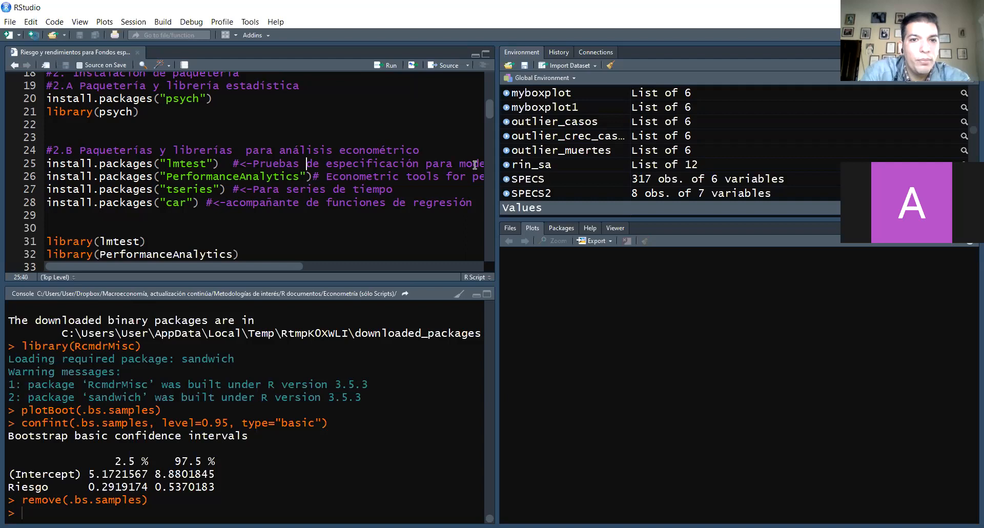
Step: Examine the PerformanceAnalytics installation line and read its comment on econometric tools as far as "performance and"
key("Down")
key("Right")
key("Right")
key("Right")
key("Right")
key("Right")
key("Right")
key("Right")
key("Right")
key("Right")
key("Right")
key("Right")
key("Right")
key("Right")
key("Right")
key("Right")
key("Right")
key("Right")
key("Right")
key("Right")
key("Right")
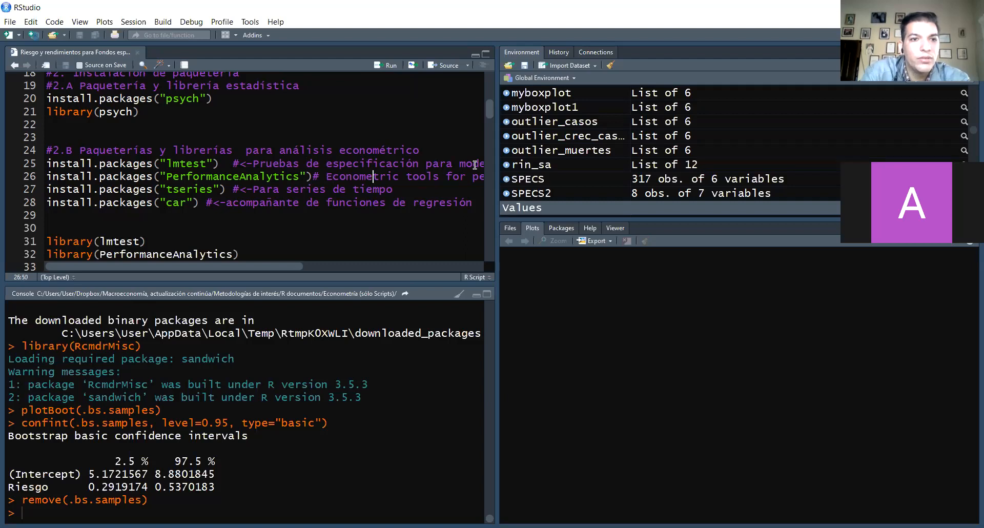
key("Left")
key("Left")
key("Left")
key("Left")
key("Left")
key("Left")
key("Left")
key("Left")
key("Left")
key("Left")
key("Left")
key("Left")
key("Left")
key("Left")
key("Left")
key("Left")
key("Left")
key("Left")
key("Left")
key("Left")
key("Right")
key("Right")
key("Right")
key("Right")
key("Right")
key("Right")
key("Right")
key("Right")
key("Right")
key("Right")
key("Right")
key("Right")
key("Right")
key("Right")
key("Right")
key("Right")
key("Right")
key("Right")
key("Right")
key("Right")
key("Right")
key("Right")
key("Right")
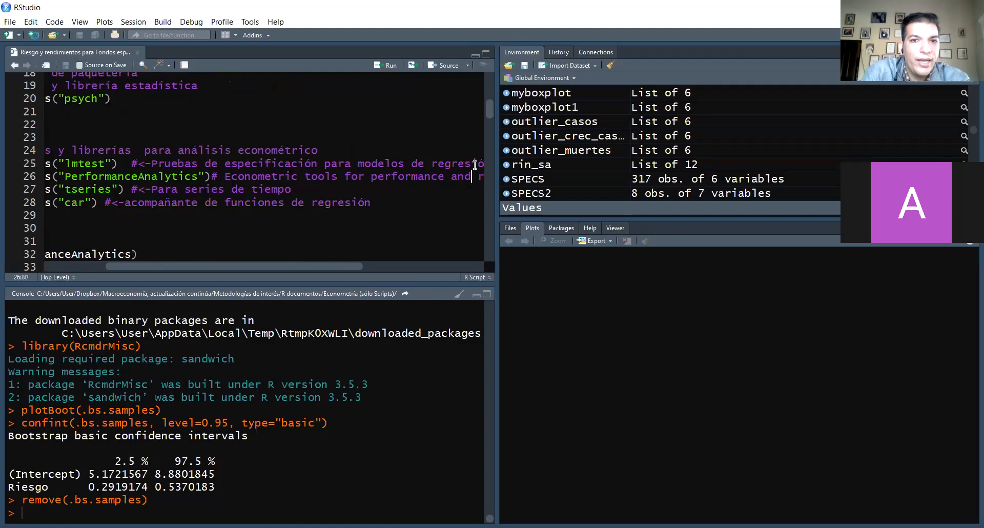
Step: Return along the PerformanceAnalytics line from its comment to the install.packages call
key("Left")
key("Left")
key("Left")
key("Left")
key("Left")
key("Left")
key("Left")
key("Left")
key("Left")
key("Left")
key("Left")
key("Left")
key("Left")
key("Left")
key("Left")
key("Left")
key("Left")
key("Left")
key("Left")
key("Left")
key("Left")
key("Left")
key("Left")
key("Left")
key("Left")
key("Left")
key("Left")
key("Left")
key("Left")
key("Left")
key("Left")
key("Left")
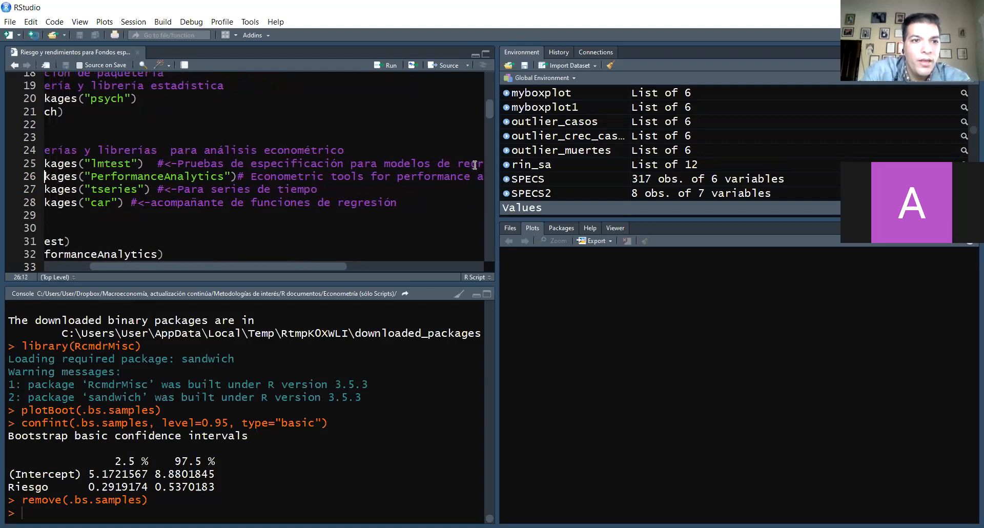
Step: Read the tseries and car installation lines in section 2.B together with their comments on time series and regression functions
key("Left")
key("Left")
key("Left")
key("Left")
key("Left")
key("Left")
key("Left")
key("Left")
key("Left")
key("Left")
key("Left")
key("Down")
key("Down")
key("Down")
key("Up")
key("Up")
key("Right")
key("Right")
key("Right")
key("Right")
key("Right")
key("Right")
key("Right")
key("Right")
key("Right")
key("Right")
key("Right")
key("Right")
key("Right")
key("Right")
key("Right")
key("Right")
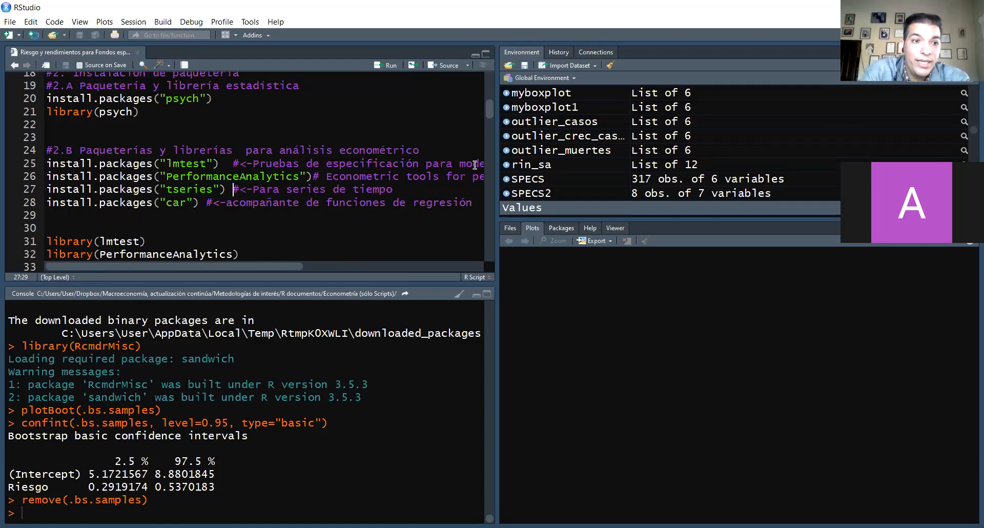
Step: Examine the library calls that load lmtest, PerformanceAnalytics, tseries and car against their installation lines
key("Down")
key("Down")
key("Down")
key("Down")
key("Down")
key("Down")
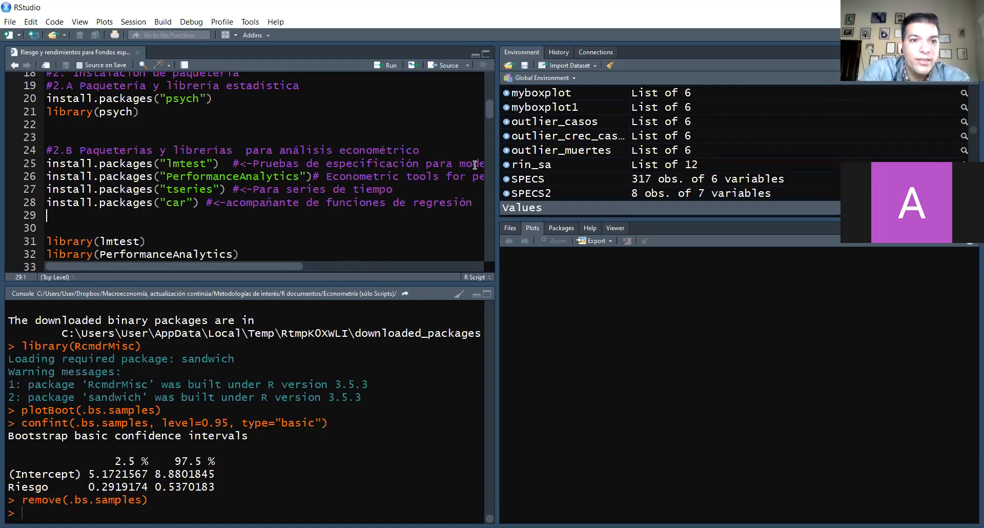
type("library(tseries) library(car)")
key("Up")
key("Up")
key("Up")
key("Up")
key("Up")
key("Up")
key("Up")
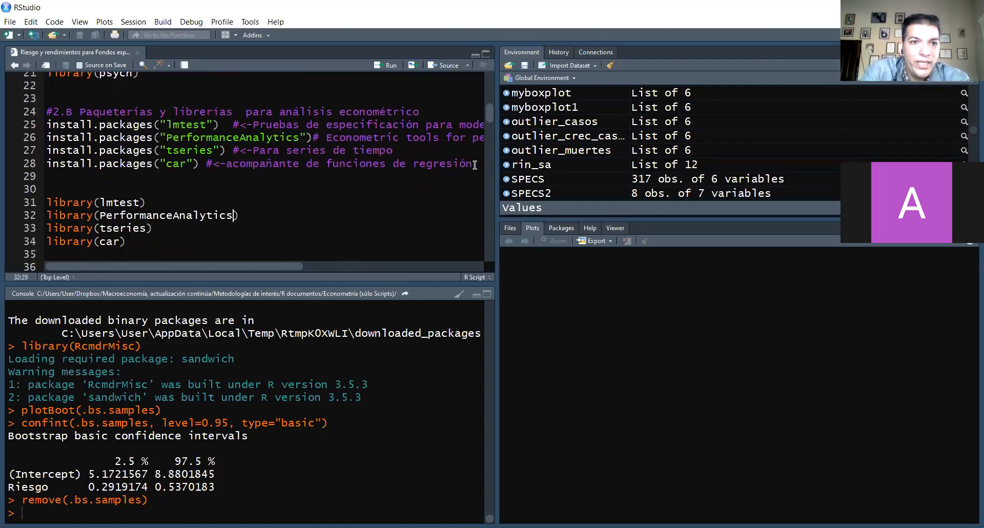
key("Down")
key("Down")
key("Down")
key("Down")
key("Down")
key("Down")
key("Down")
key("Down")
key("Down")
key("Up")
key("Up")
key("Up")
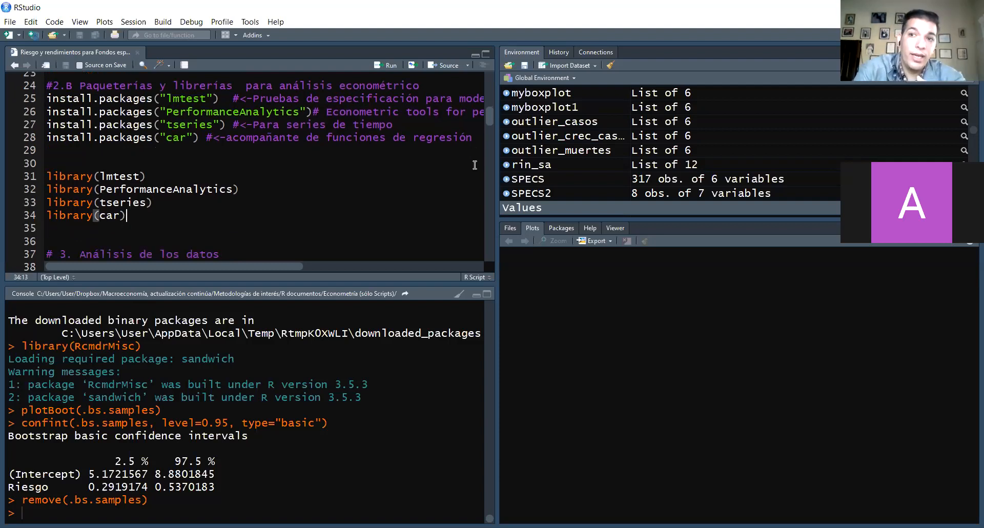
key("Up")
key("Up")
key("Up")
key("Up")
key("Up")
key("Up")
key("Up")
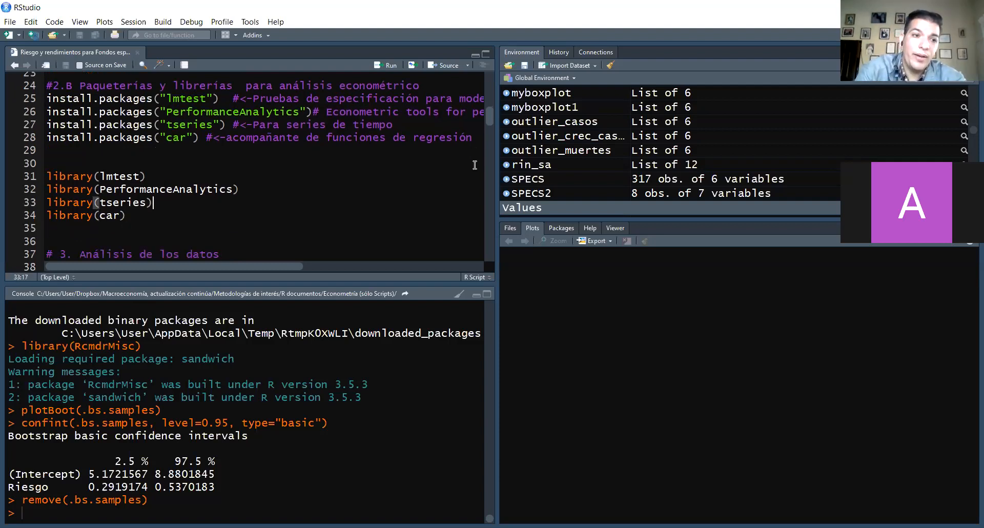
key("Down")
key("Down")
key("Down")
key("Down")
key("Down")
key("Down")
key("Down")
key("Down")
key("Down")
key("Down")
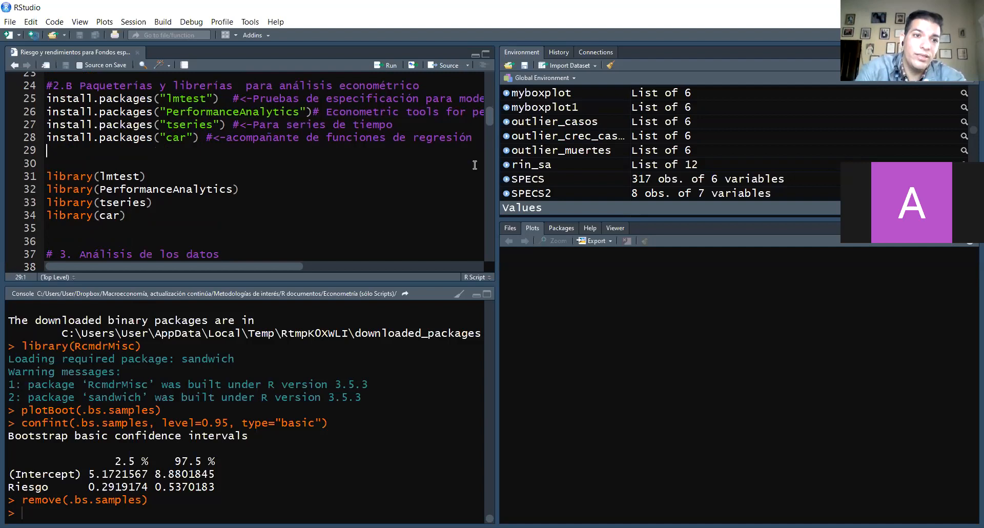
Step: Run section 3.1's scatterplot of Retorno against Riesgo with a regression line, ellipse levels .5 and .9, and title "Riesgo & Retorno"
key("Down")
key("Down")
key("Down")
key("Down")
key("Down")
key("Down")
key("Down")
key("Down")
key("Down")
key("Down")
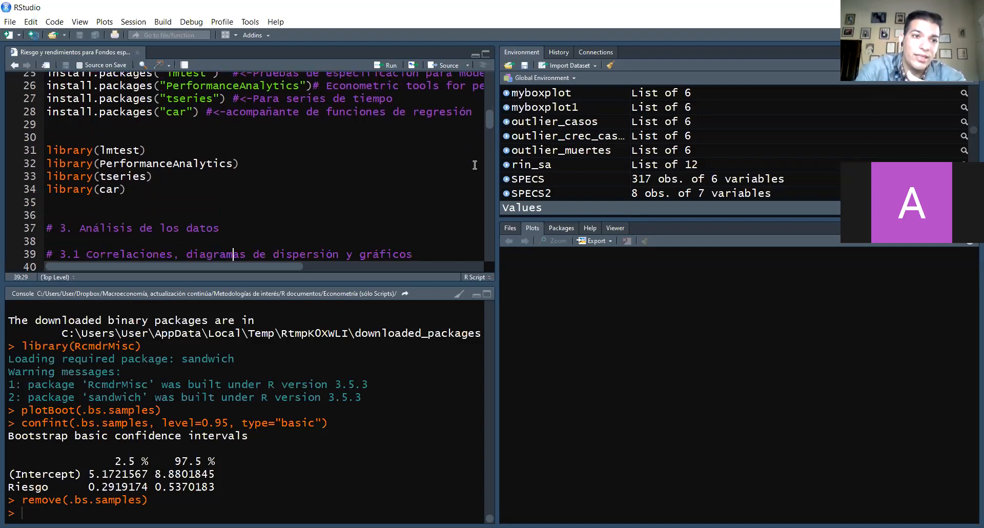
key("Down")
key("Down")
key("Up")
key("Up")
key("Up")
key("Up")
key("Up")
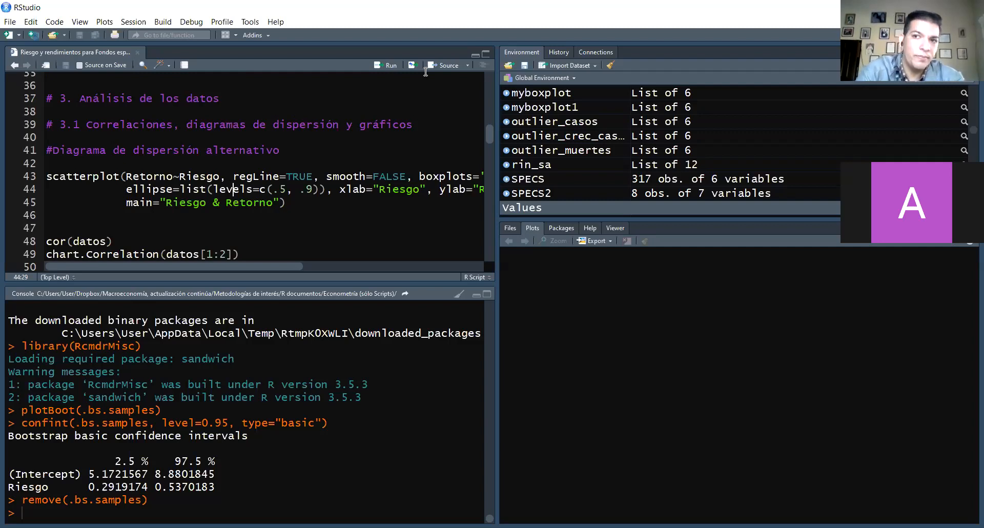
left_click(392, 66)
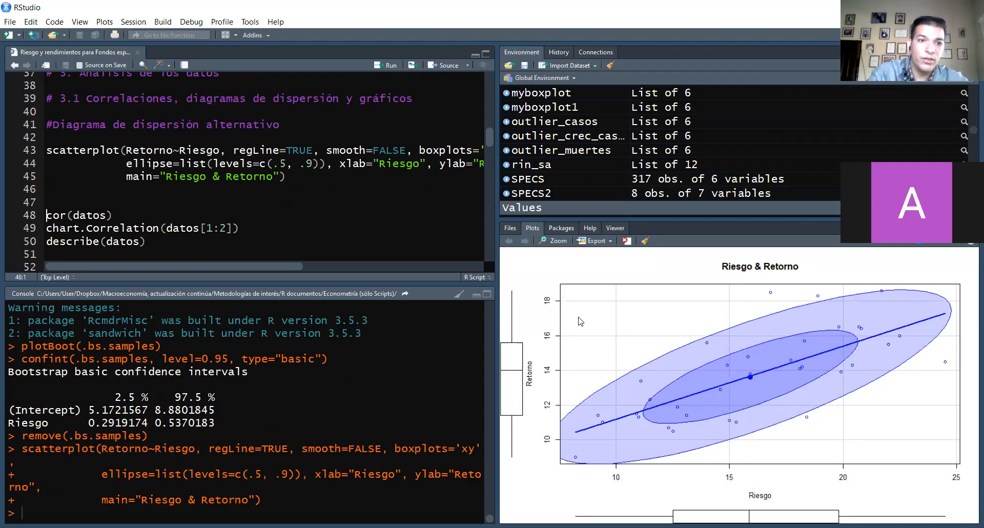
Step: Compute the correlation matrix of datos and plot the correlation chart for datos[1:2]
key("Down")
key("Down")
key("Down")
key("Down")
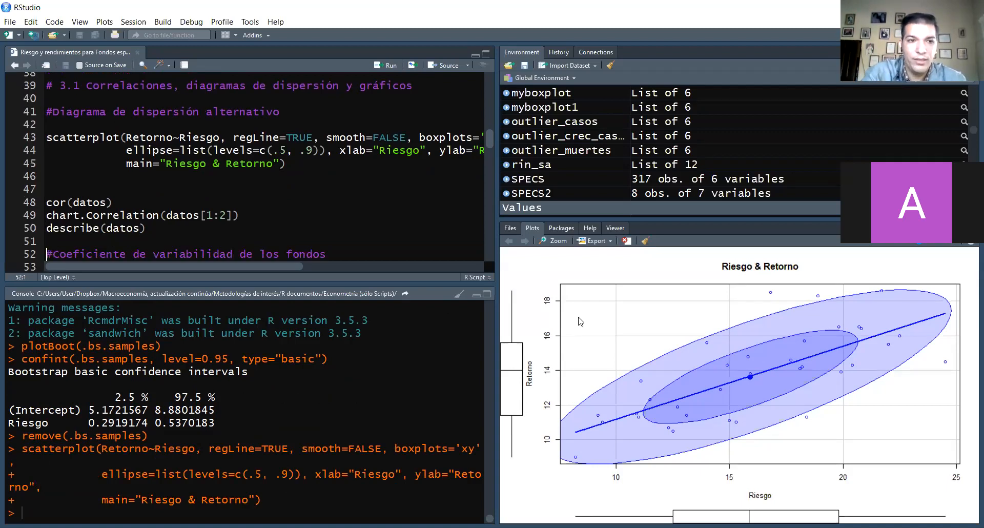
key("Down")
key("Down")
key("Up")
key("Up")
key("Up")
key("Up")
key("Up")
key("Up")
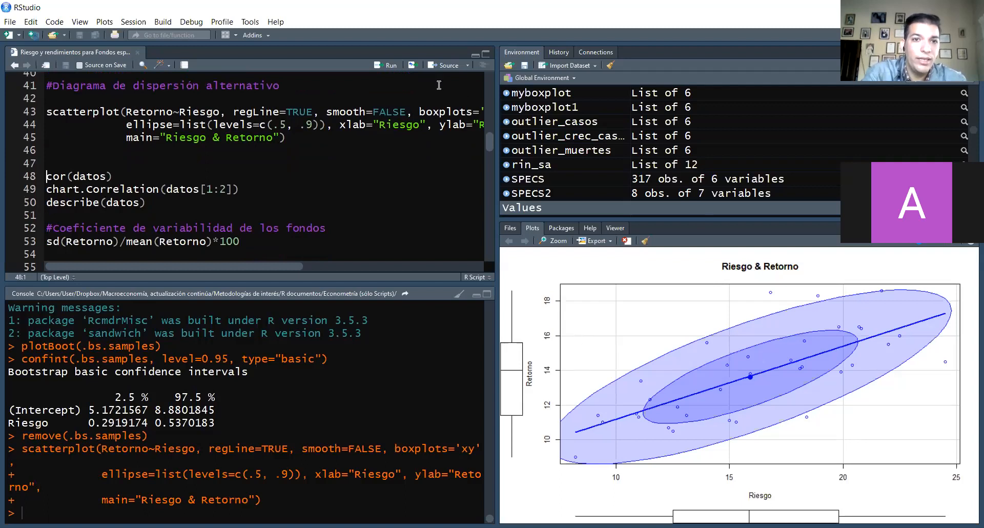
left_click(392, 68)
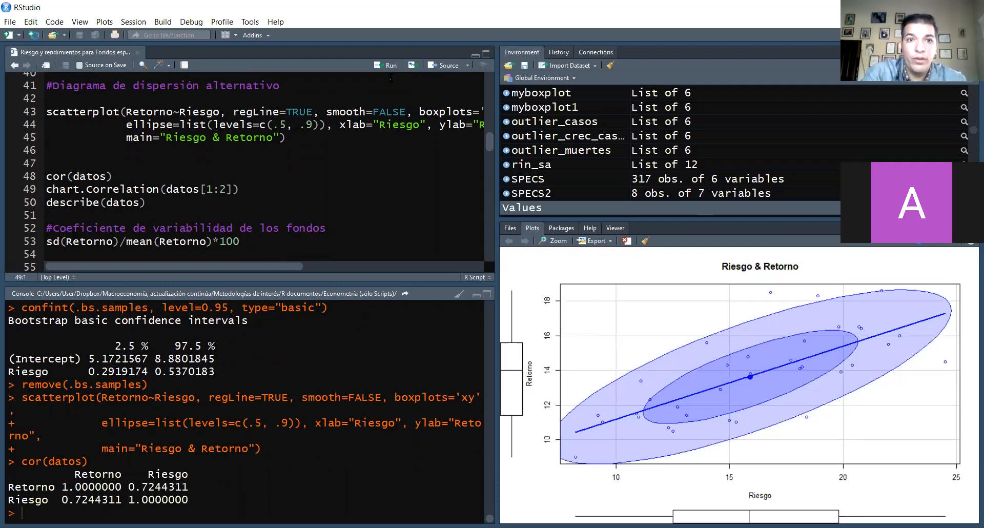
left_click(391, 69)
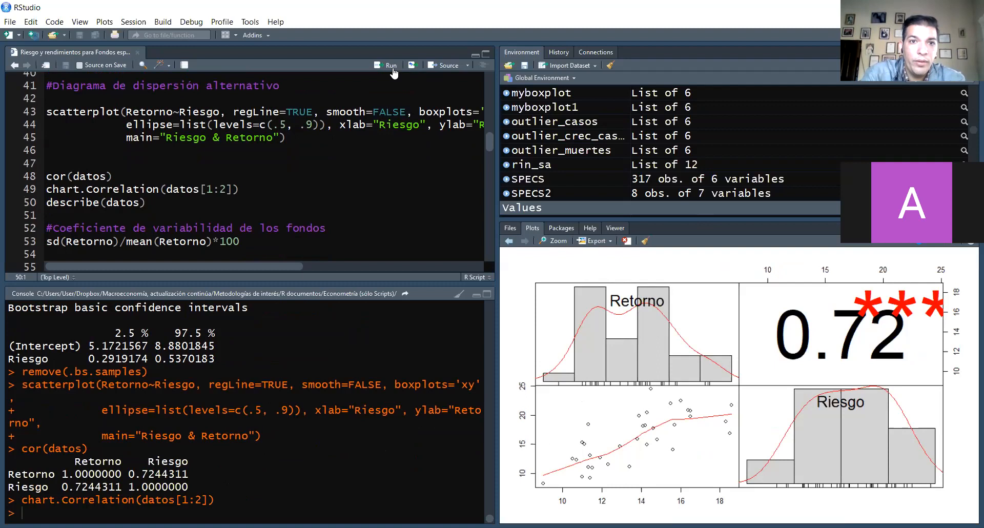
Step: Run describe(datos) and compute the coefficient of variation with sd(Retorno)/mean(Retorno)*100
left_click(393, 72)
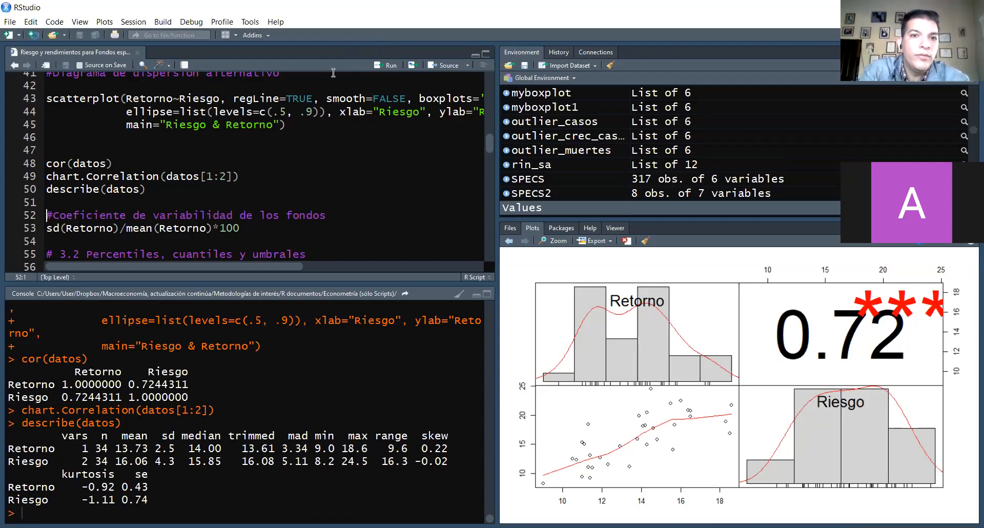
left_click(391, 67)
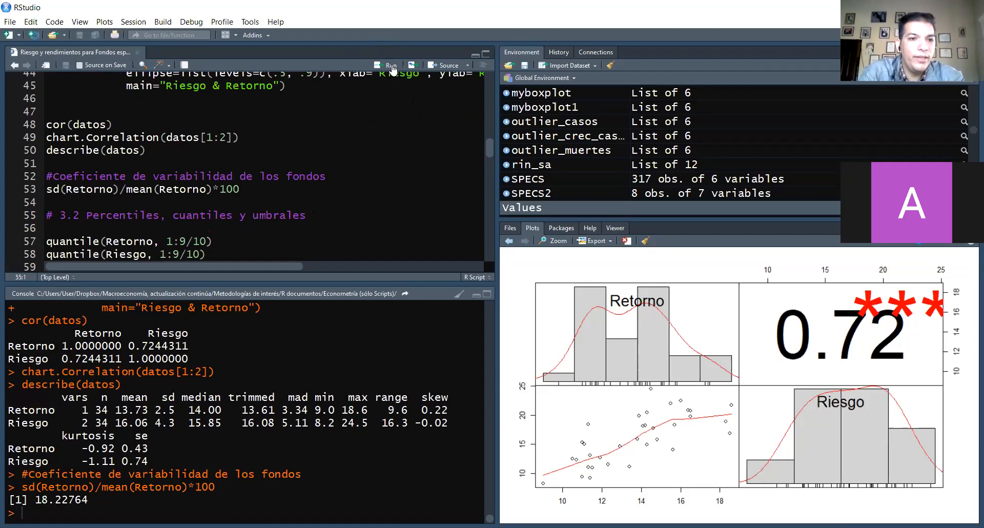
Step: Calculate the deciles (1:9/10) and the 0.25, 0.50 and 0.75 quantiles for both Retorno and Riesgo
left_click(391, 66)
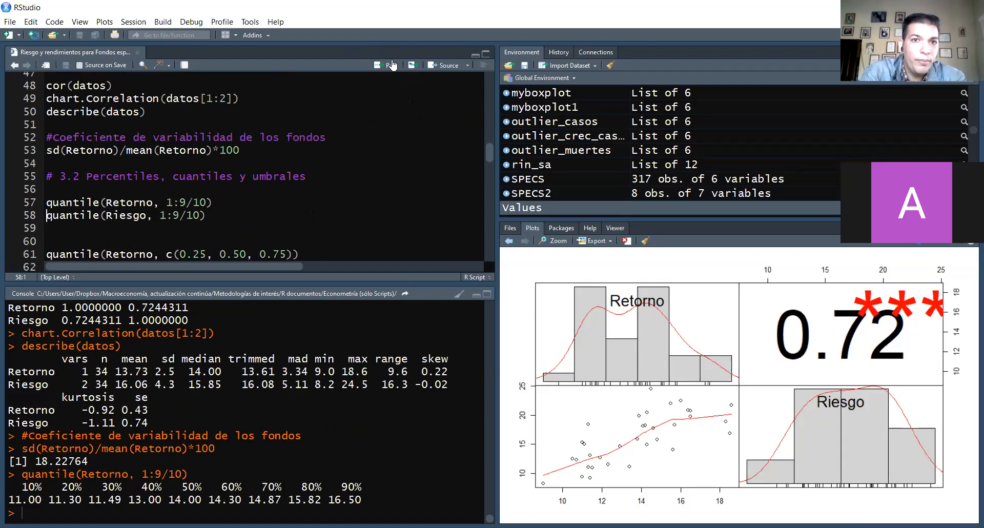
left_click(392, 66)
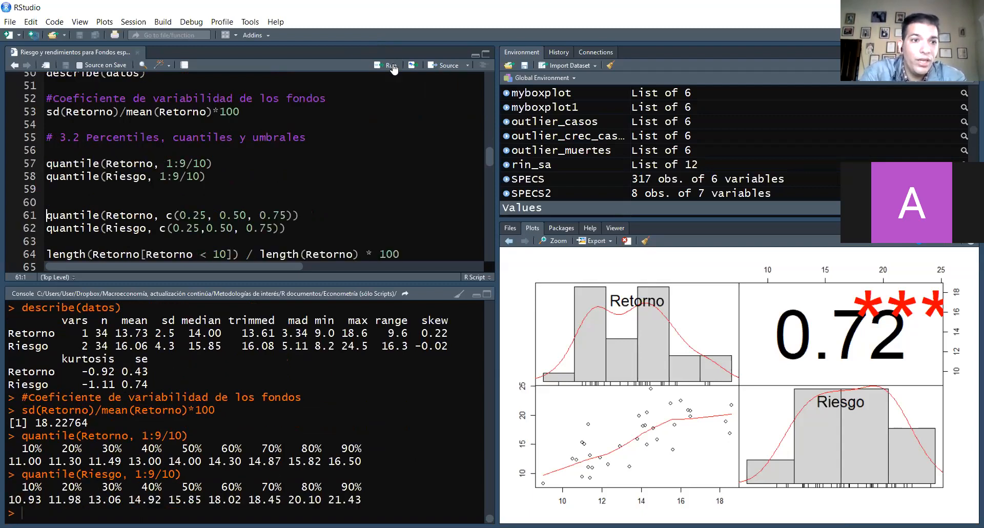
left_click(392, 66)
left_click(392, 66)
Step: Compute the percentage of Retorno and Riesgo observations below 10 and above 15
left_click(392, 66)
left_click(392, 66)
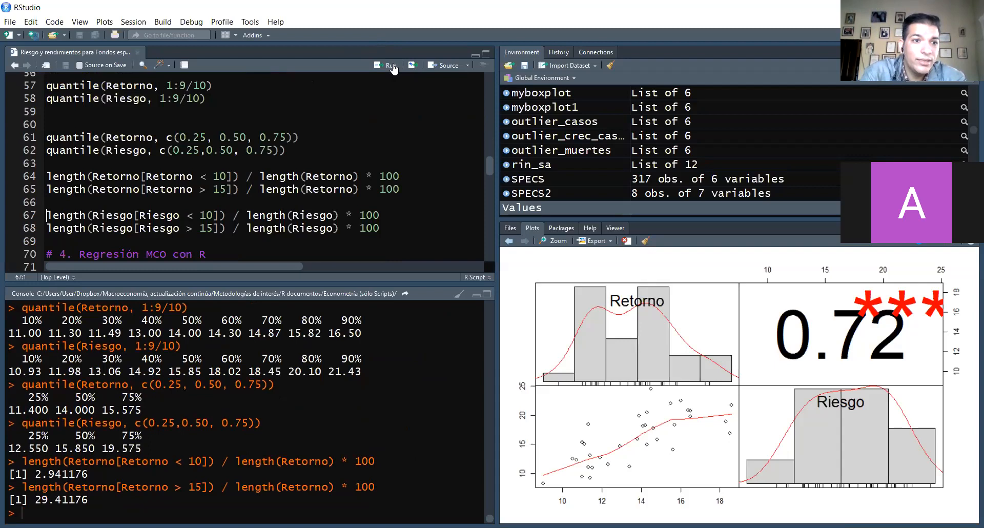
left_click(392, 66)
left_click(392, 66)
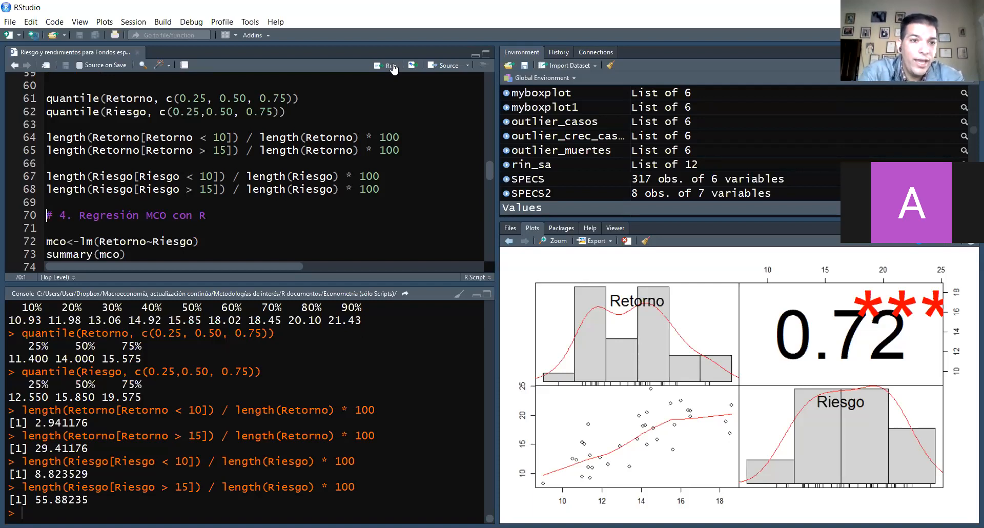
Step: Fit the OLS regression mco<-lm(Retorno~Riesgo) in section 4 and output its summary
left_click(393, 68)
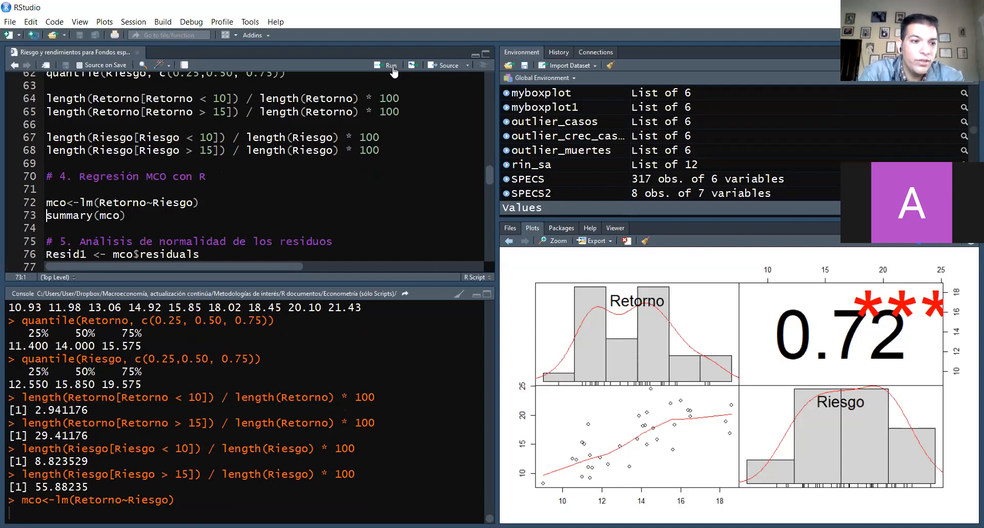
left_click(392, 68)
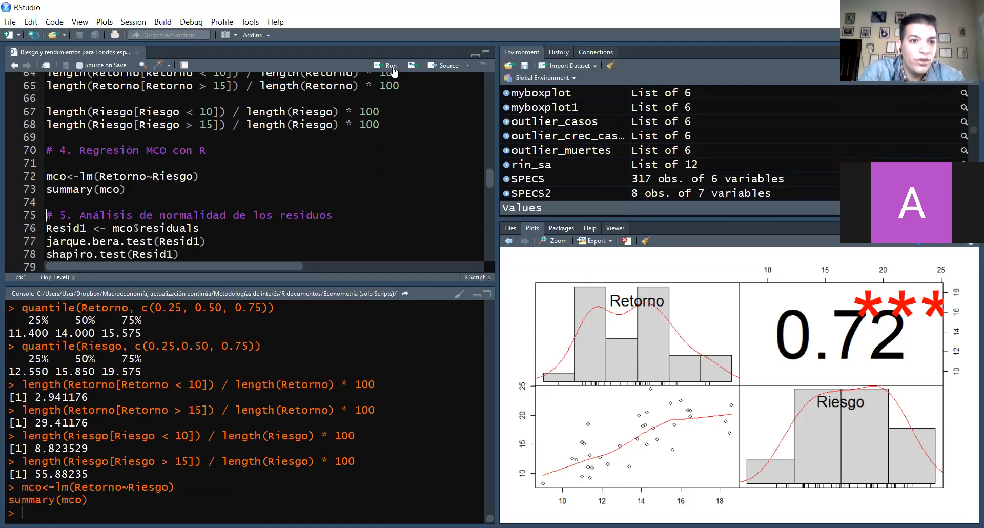
Step: Store the regression residuals in Resid1 by running the first statement of section 5
left_click(392, 68)
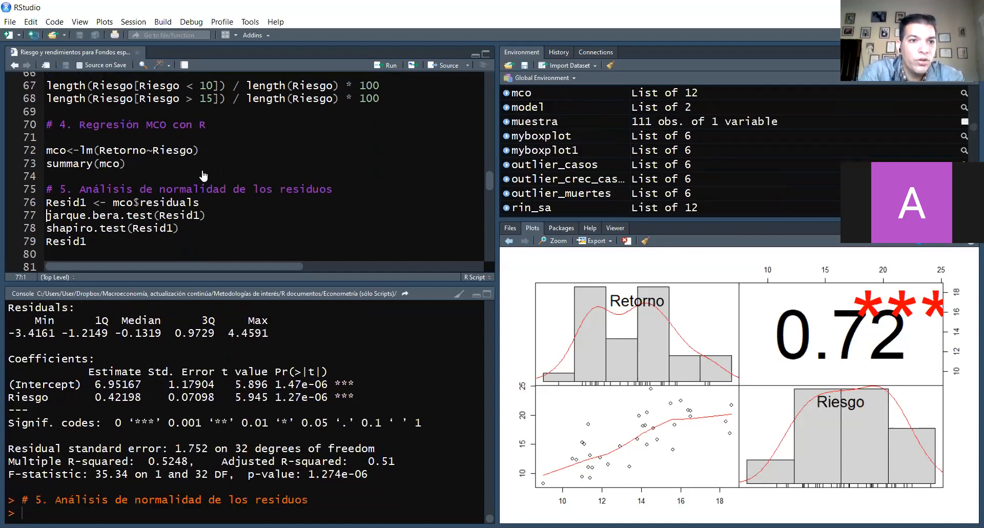
key("ctrl+Return")
Step: Examine the parts of the regression line: the lm function, the mco object, and the variables Retorno and Riesgo
left_click(93, 150)
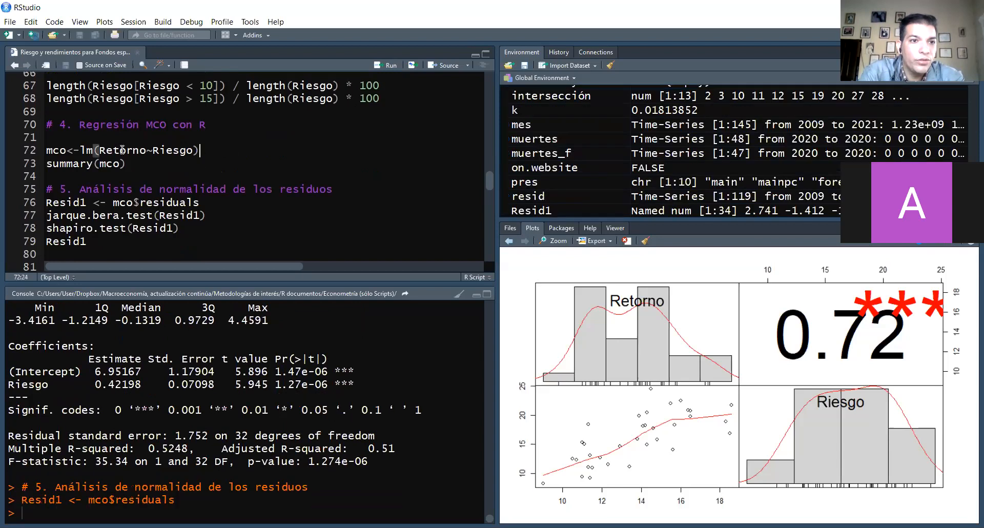
double_click(82, 150)
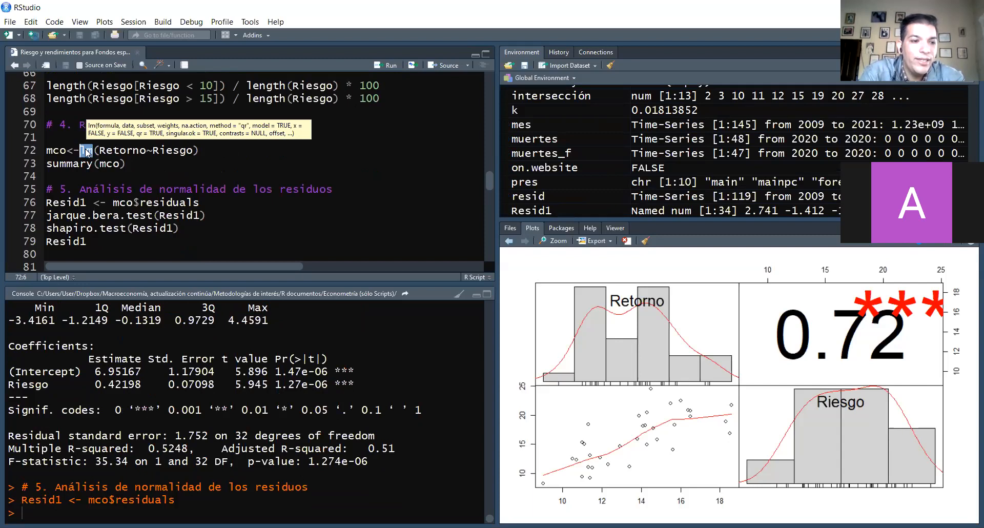
left_click(104, 150)
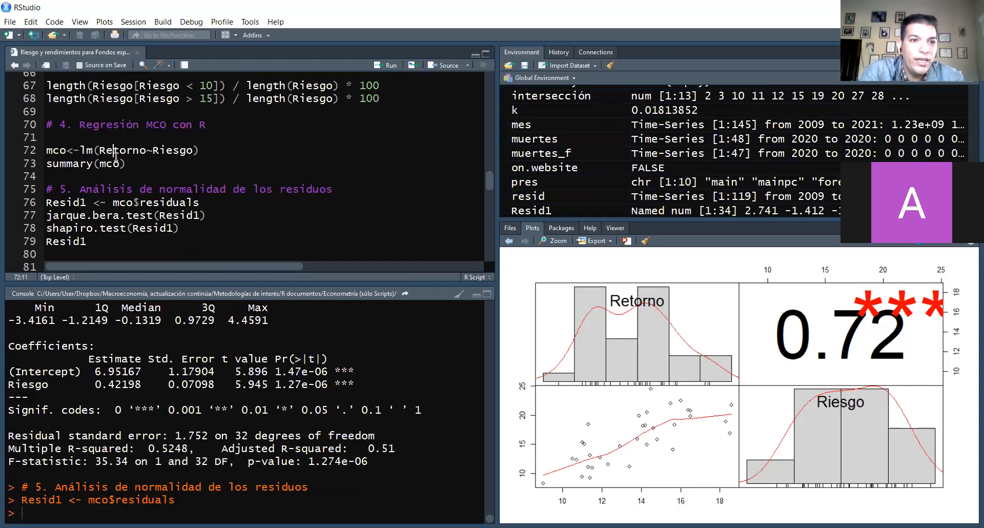
left_click_drag(99, 151, 41, 151)
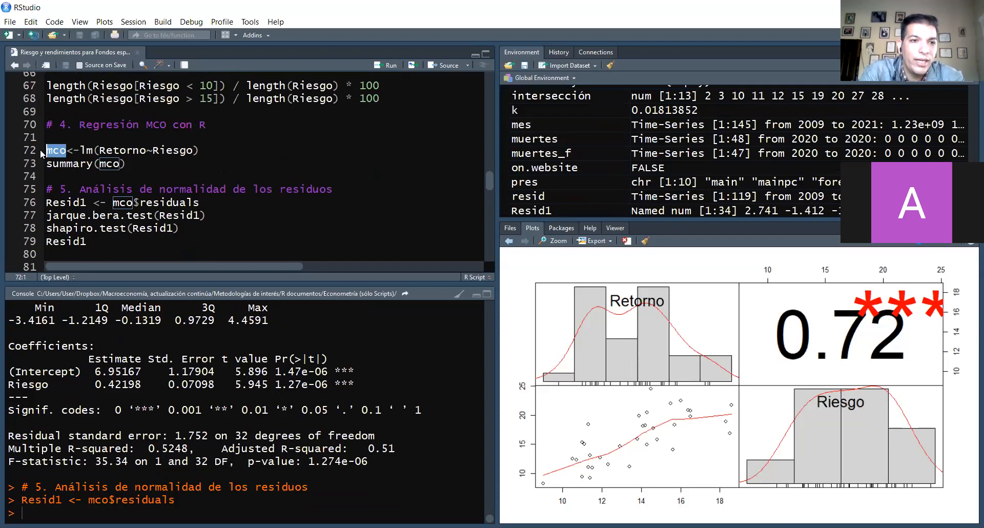
left_click(73, 164)
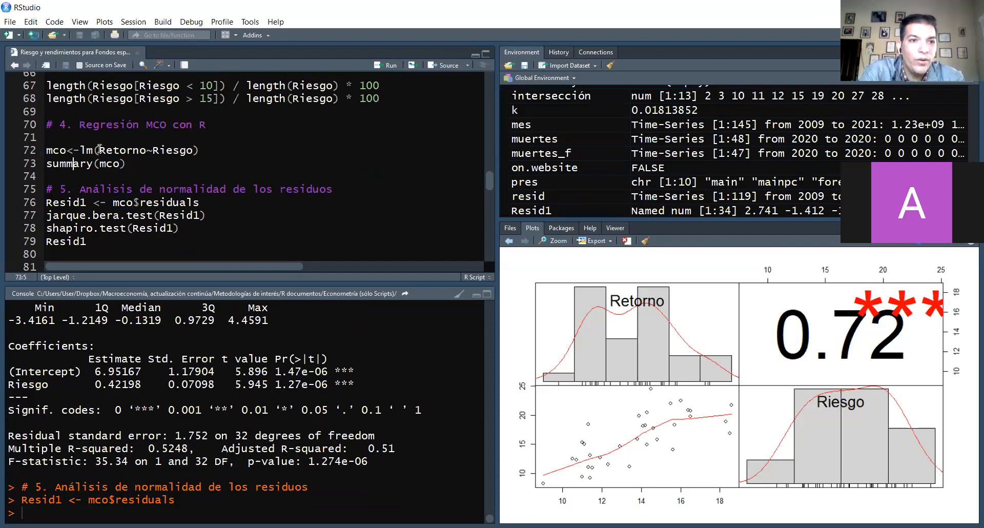
left_click_drag(98, 149, 146, 153)
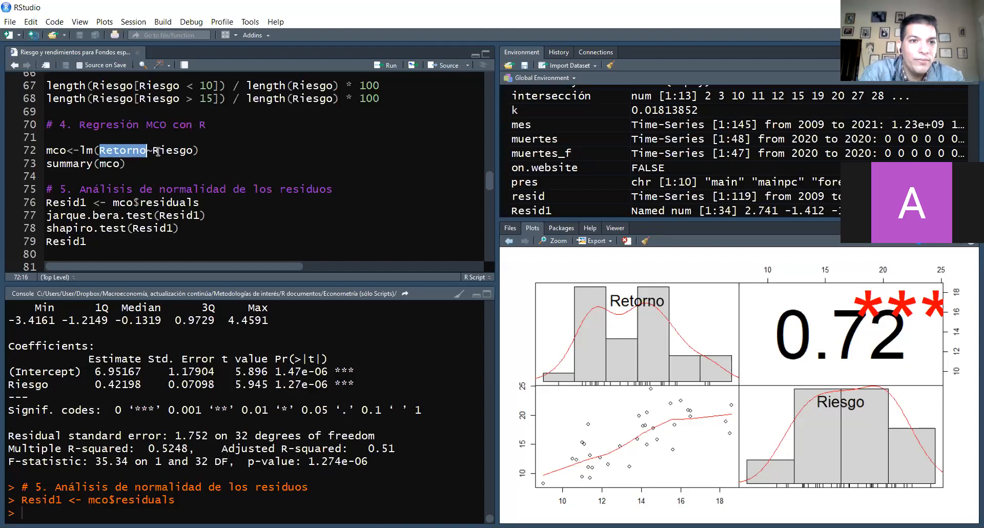
left_click_drag(152, 151, 192, 152)
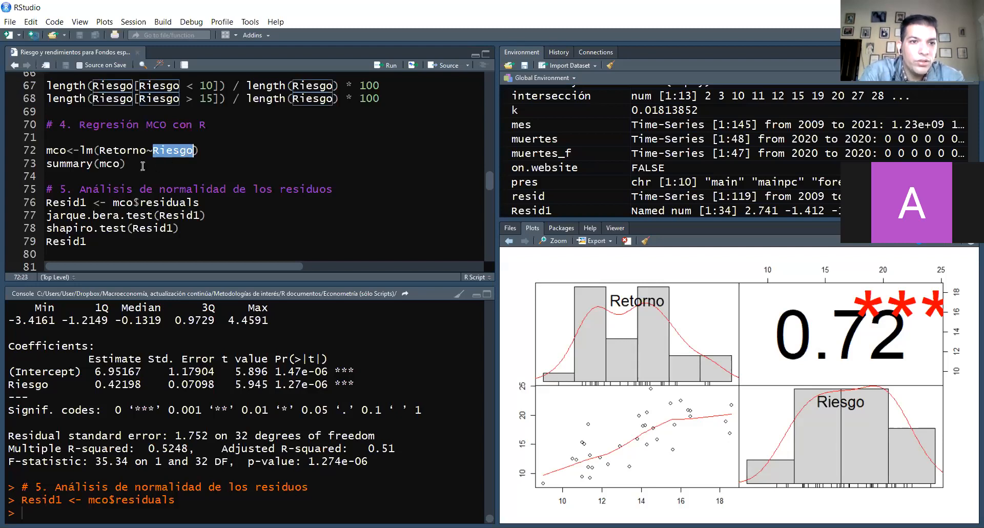
Step: Rerun the regression line mco<-lm(Retorno~Riesgo) on its own
key("Right")
key("Right")
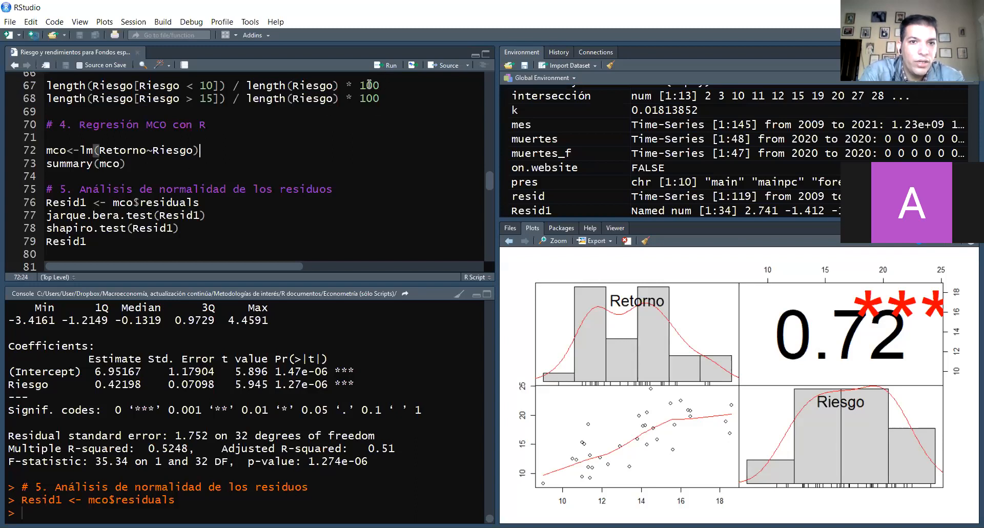
left_click(386, 65)
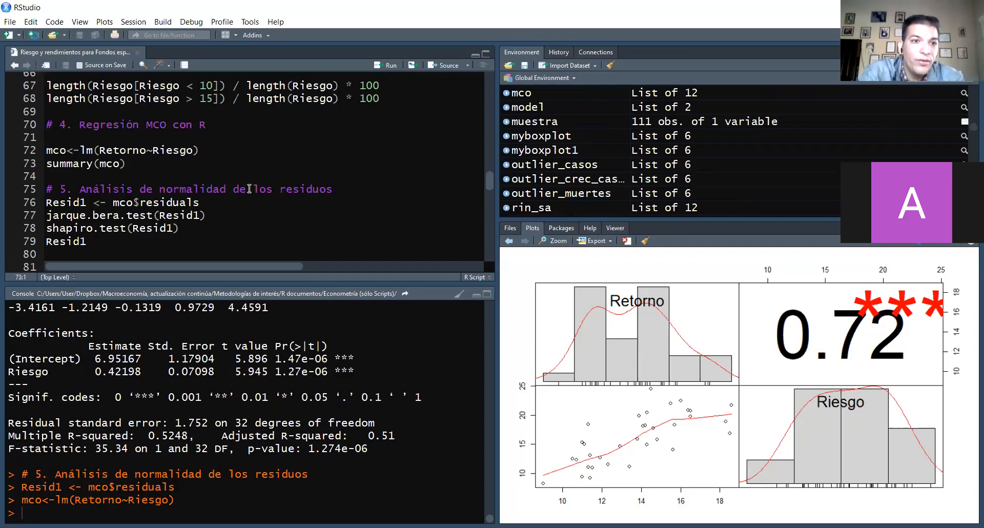
Step: Examine the residuals line in section 5, highlighting Resid1, mco and the $ operator in turn
left_click(207, 203)
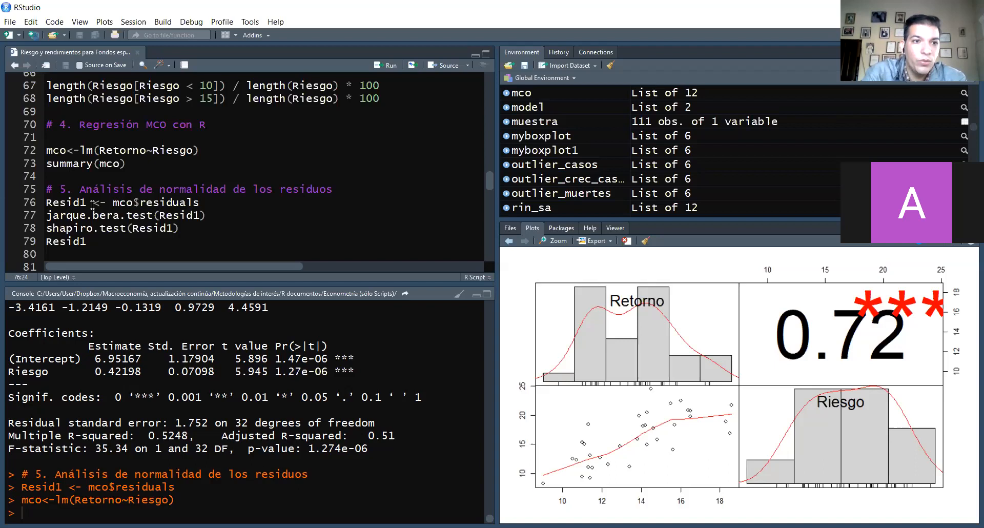
left_click_drag(92, 205, 37, 205)
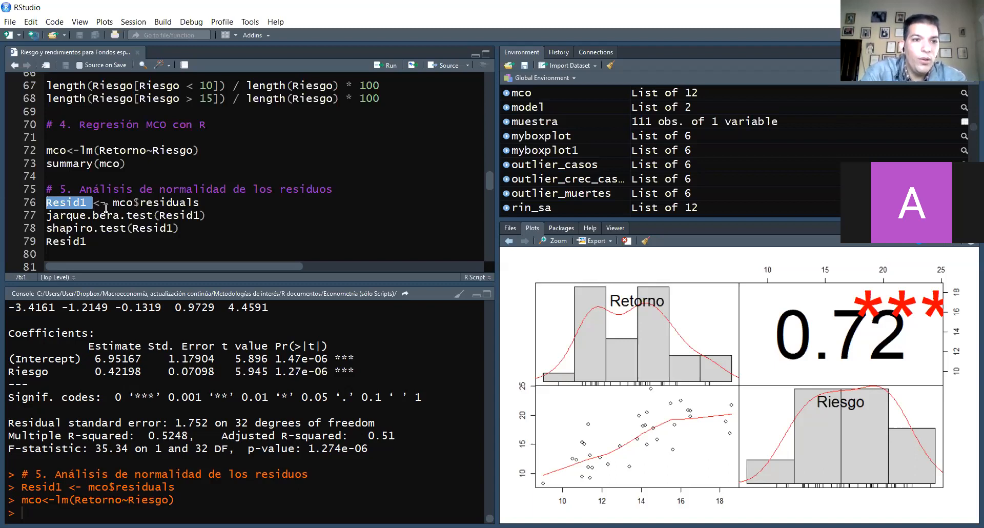
left_click_drag(114, 205, 134, 203)
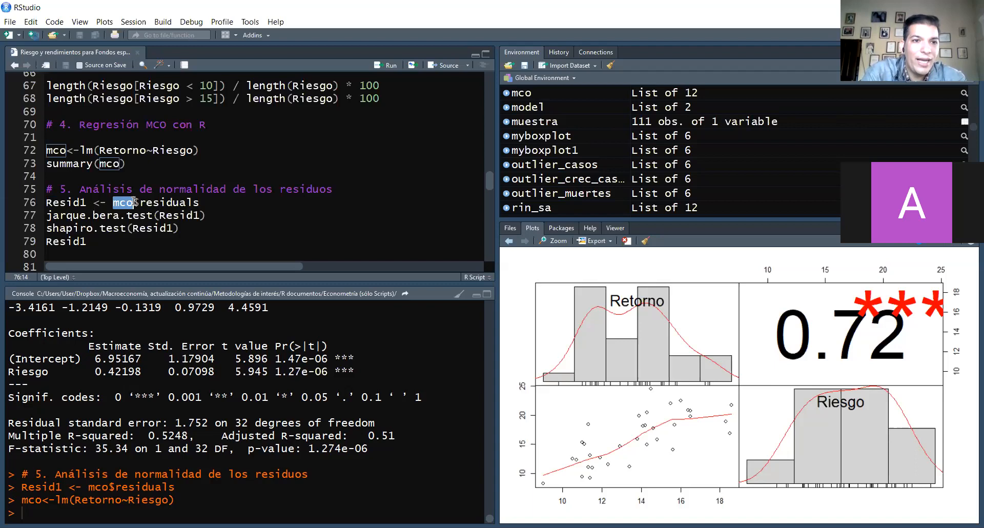
left_click(134, 202)
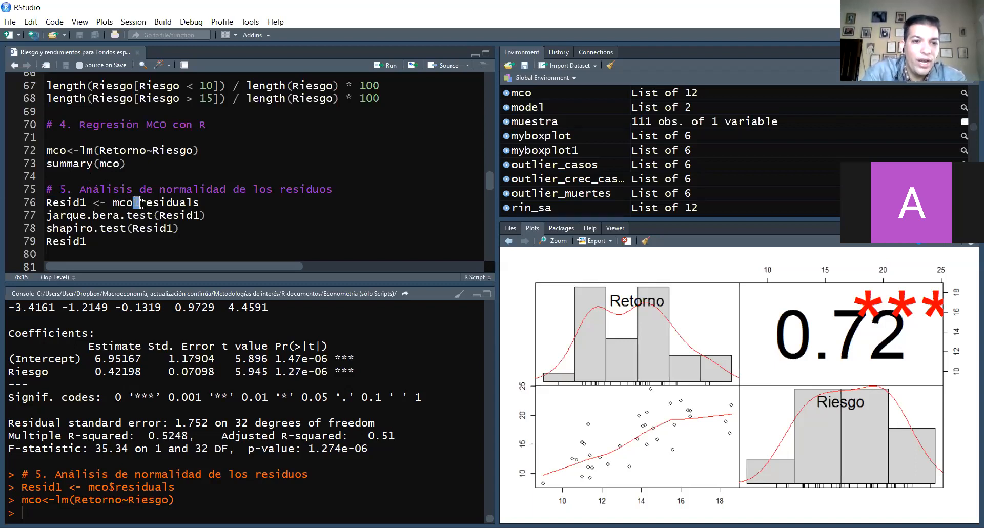
Step: Rerun the section 5 line Resid1 <- mco$residuals to store the regression residuals again
key("End")
left_click_drag(200, 203, 140, 202)
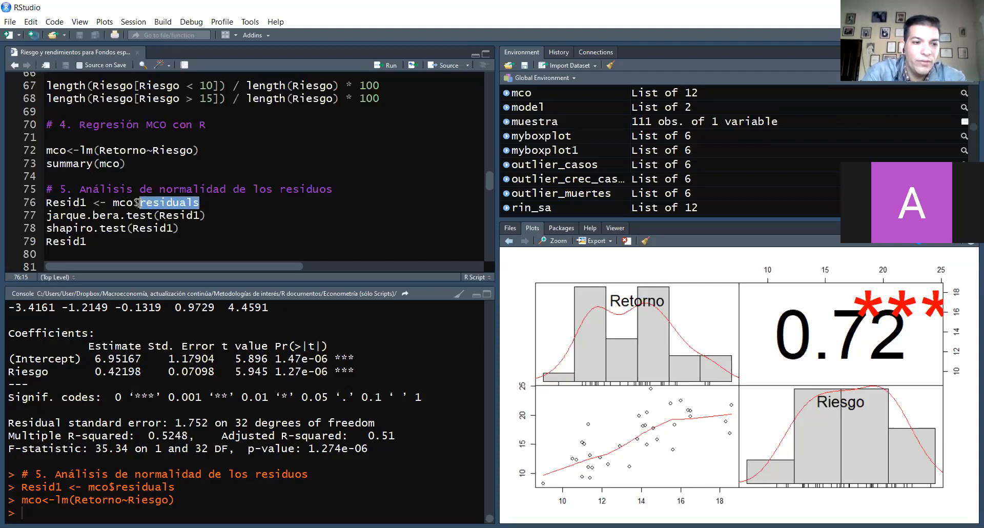
left_click(199, 203)
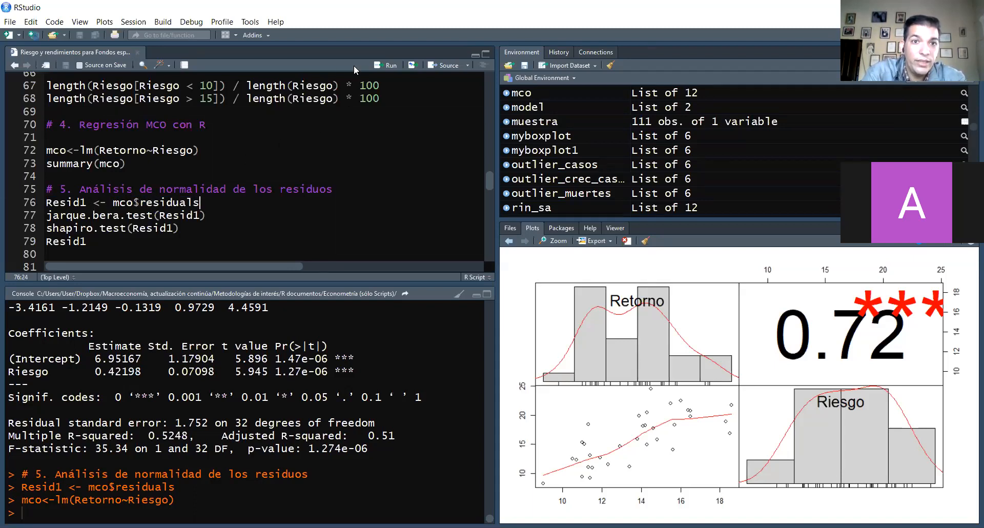
left_click(387, 67)
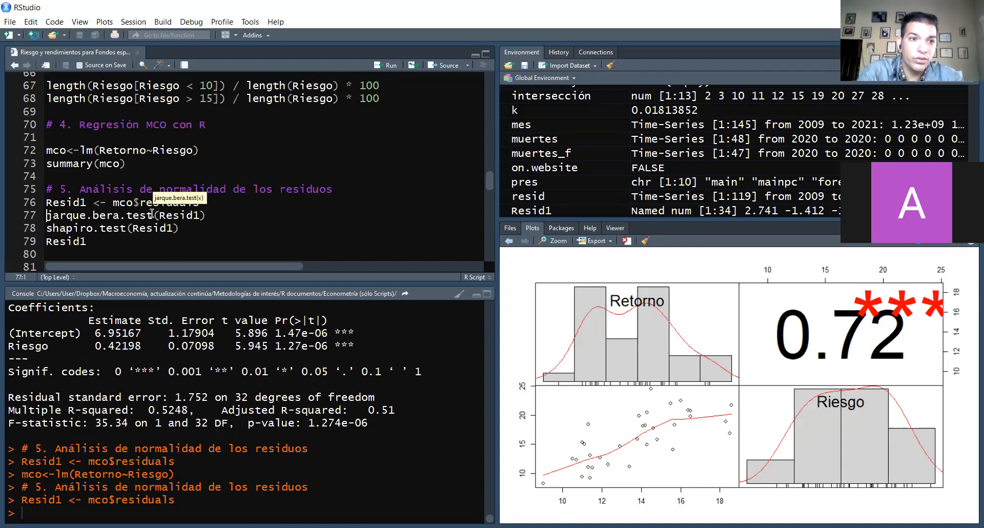
Step: Run the Jarque-Bera normality test on Resid1 and highlight the p-value in its output
left_click(50, 220)
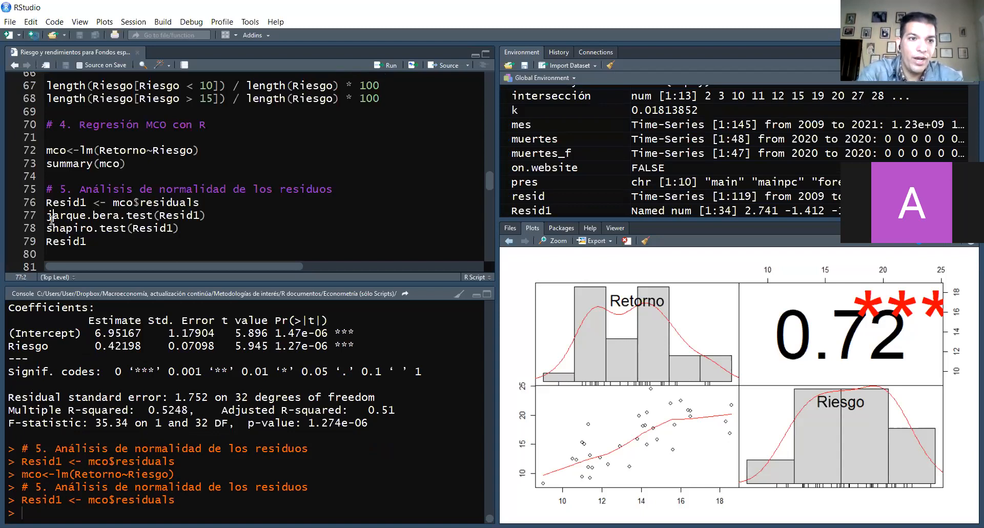
double_click(158, 215)
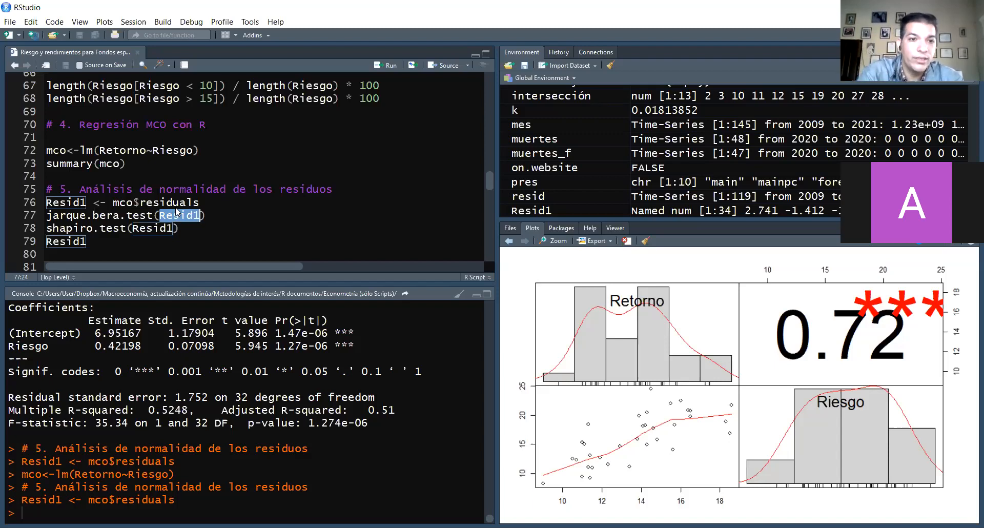
left_click(215, 215)
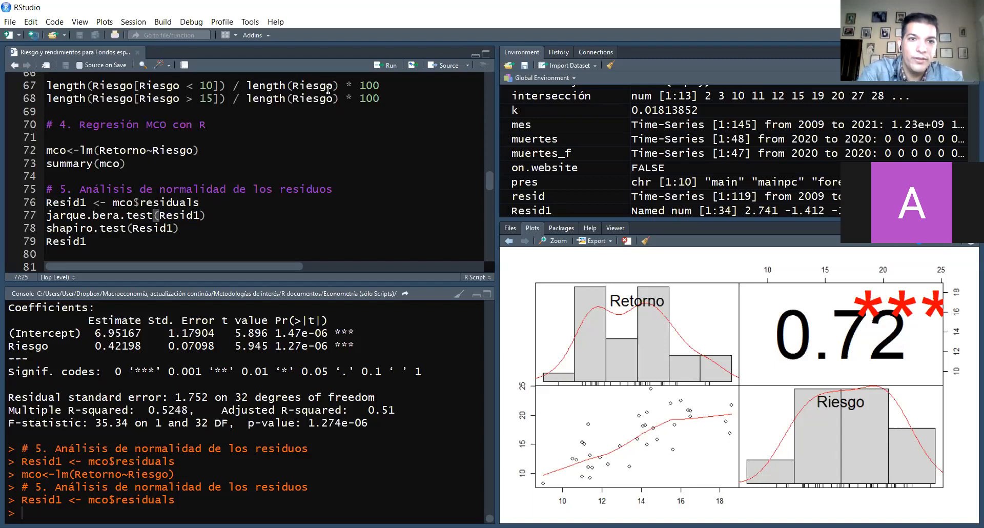
left_click(390, 66)
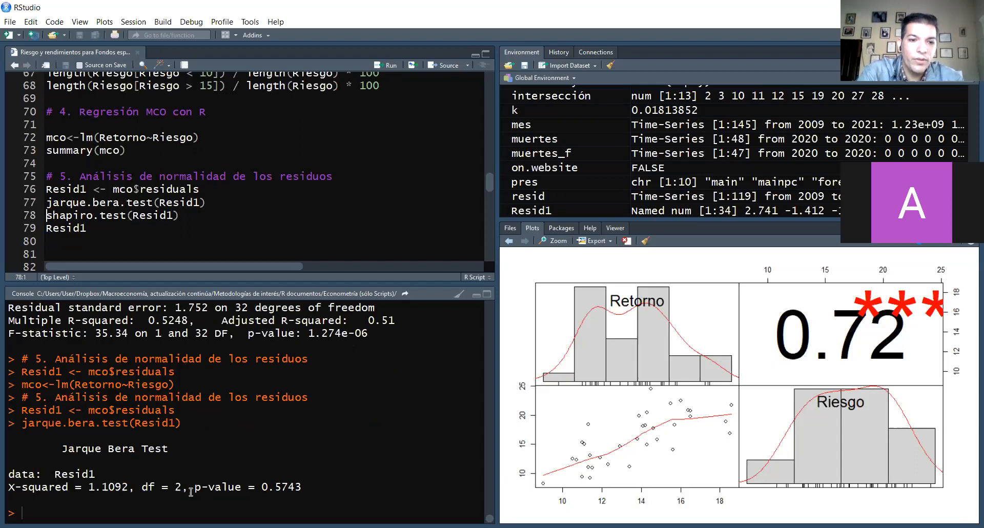
left_click_drag(192, 491, 307, 488)
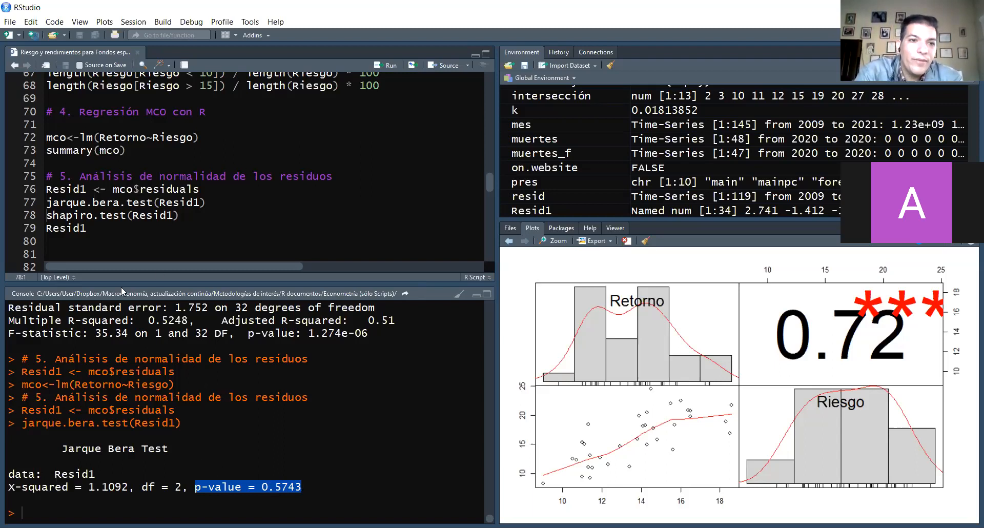
Step: Run the Shapiro-Wilk normality test on Resid1 and highlight the p-value in its output
left_click(187, 220)
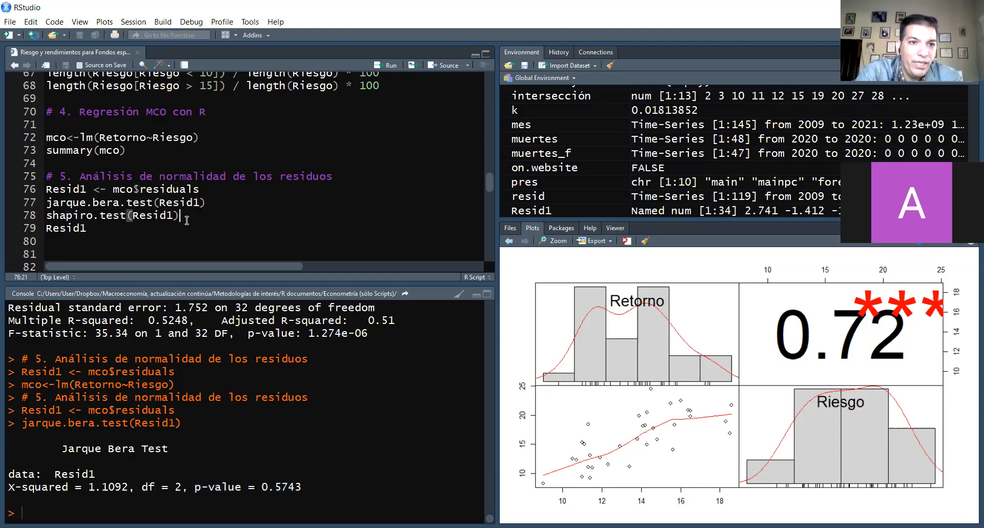
left_click(391, 66)
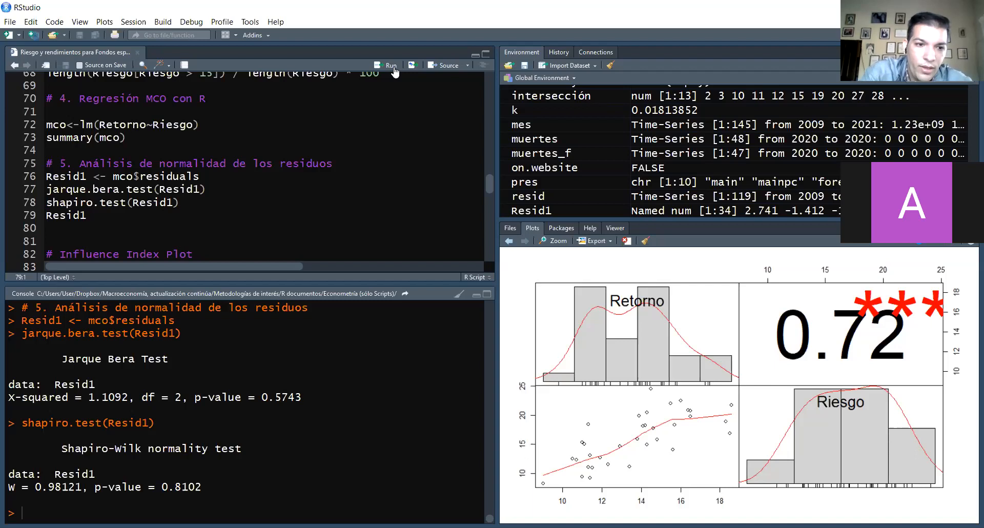
left_click_drag(205, 487, 88, 490)
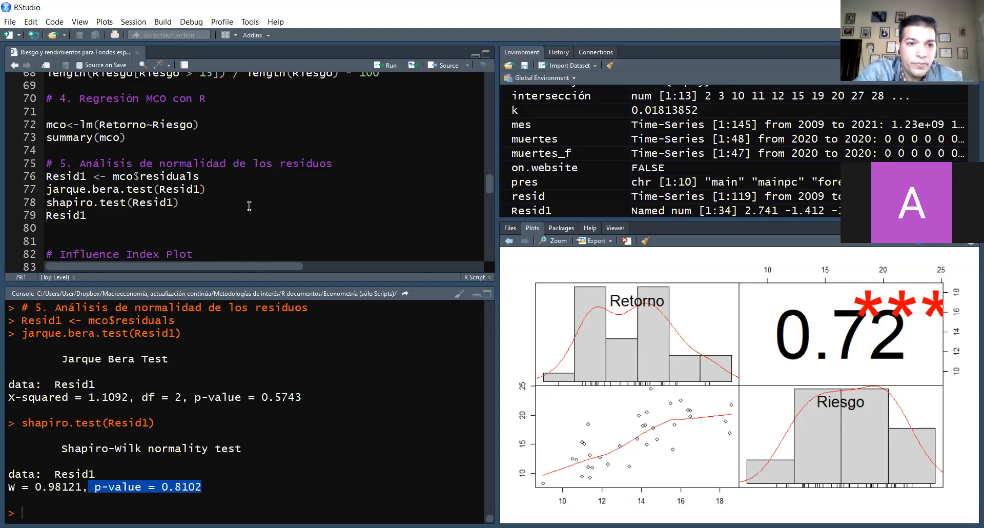
Step: Draw the influence diagnostics of the mco model by running influenceIndexPlot(mco) and influencePlot(mco)
left_click_drag(488, 183, 488, 189)
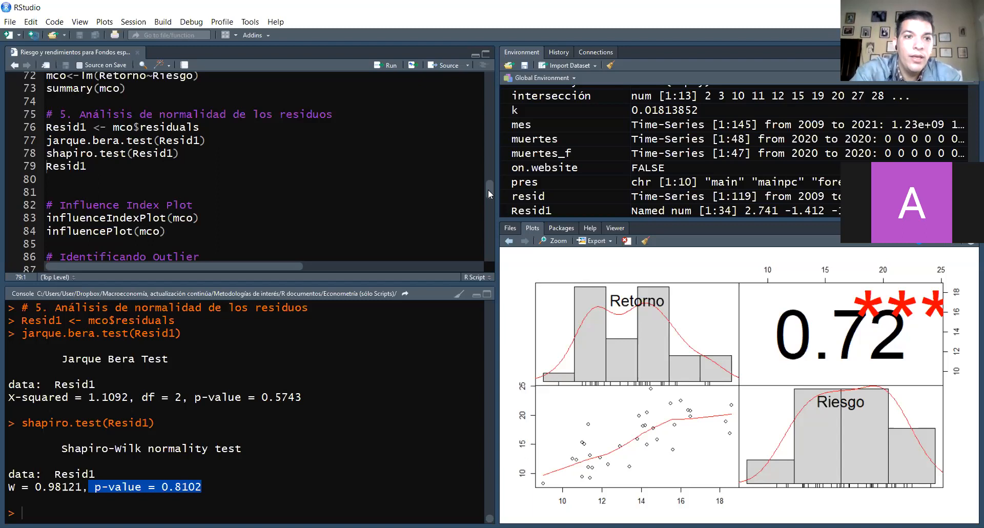
left_click_drag(490, 190, 490, 192)
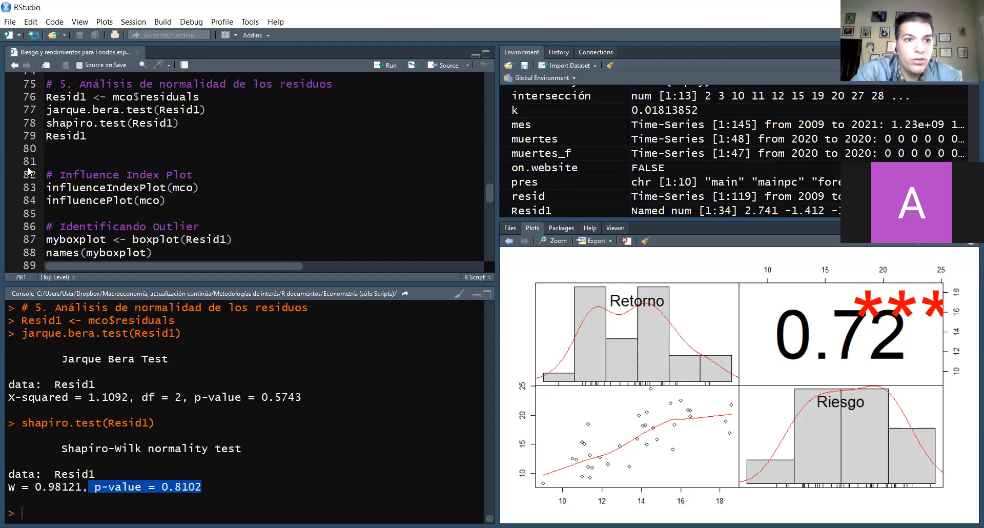
left_click_drag(47, 187, 168, 188)
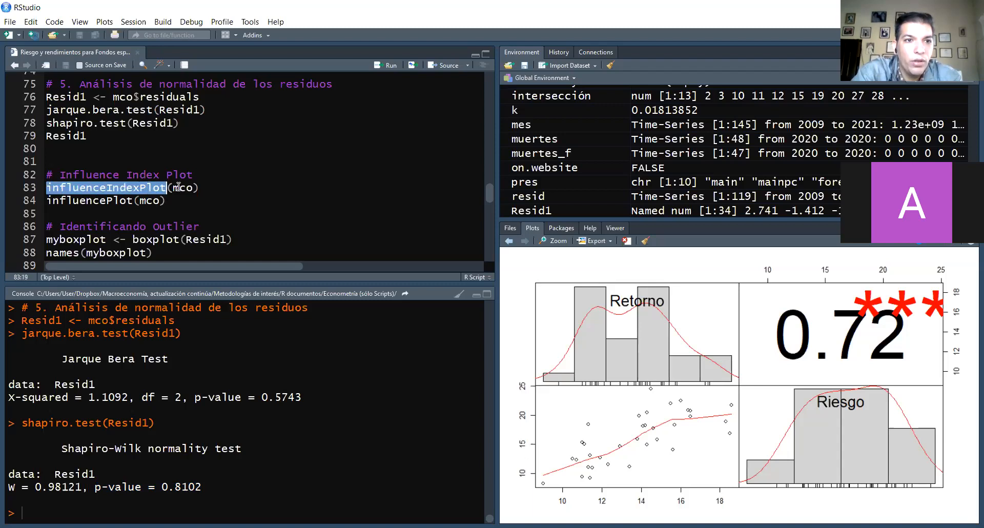
left_click(222, 189)
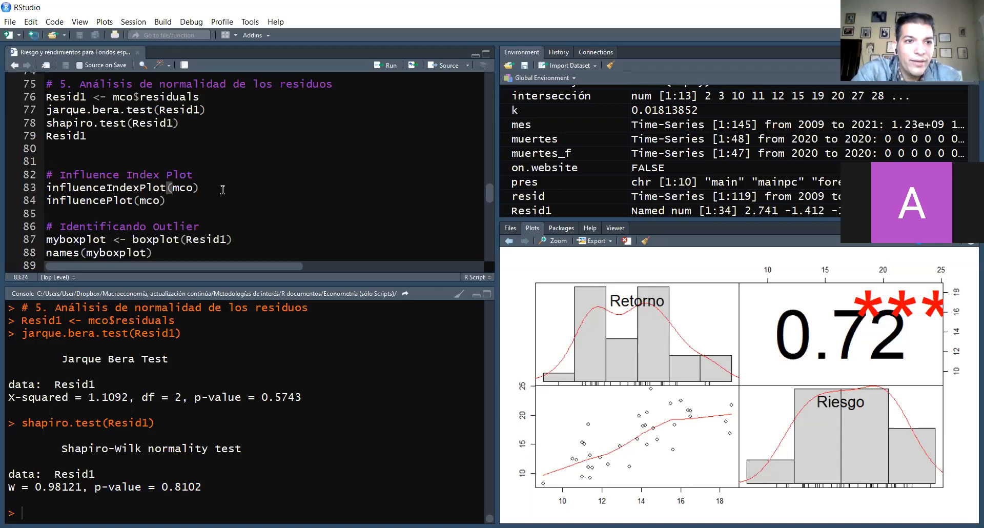
left_click(391, 66)
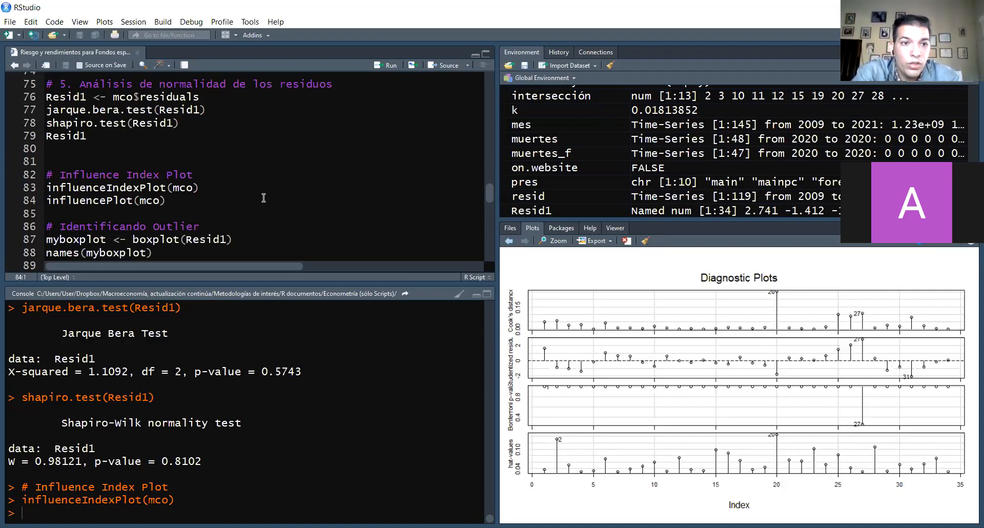
left_click(391, 67)
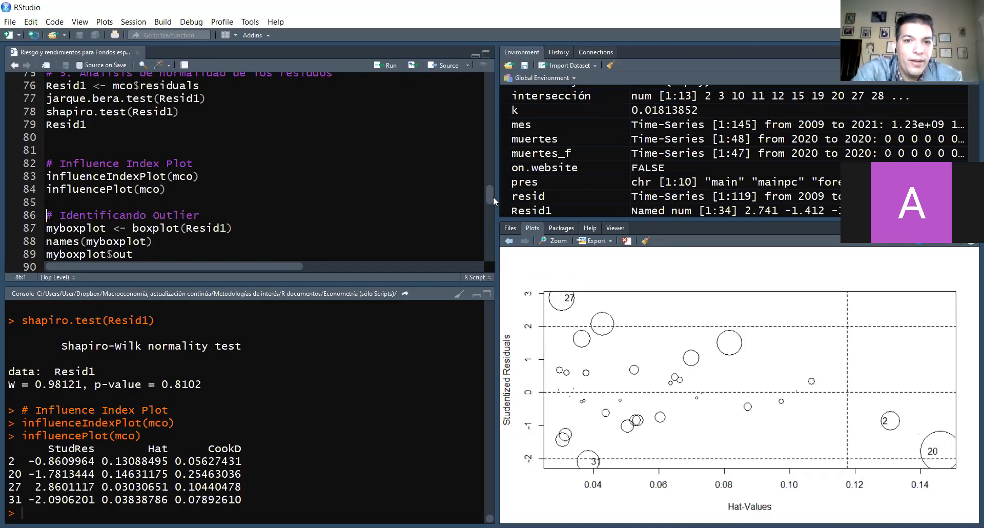
Step: Try to run the myboxplot line in the outlier identification section to draw the boxplot of Resid1
scroll(490, 200, "down", 1)
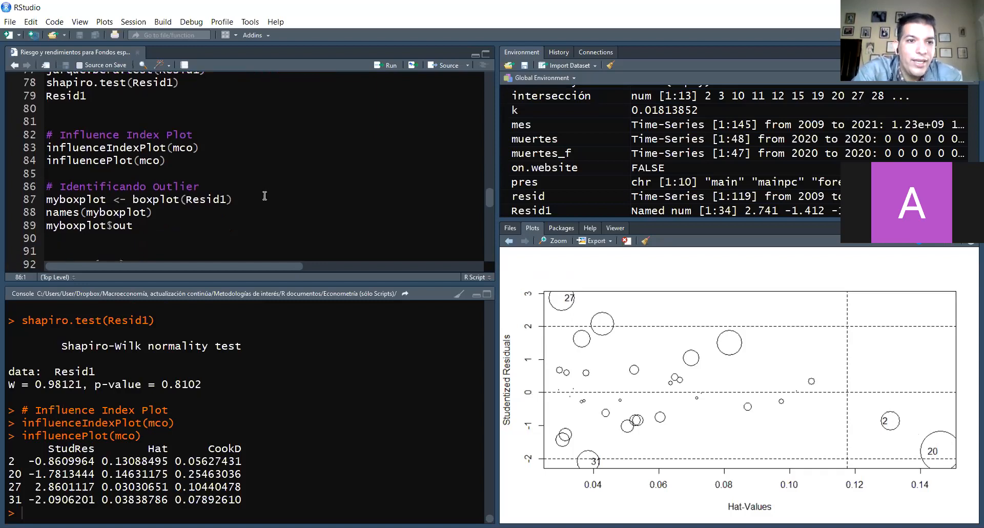
left_click(133, 199)
left_click_drag(142, 201, 180, 201)
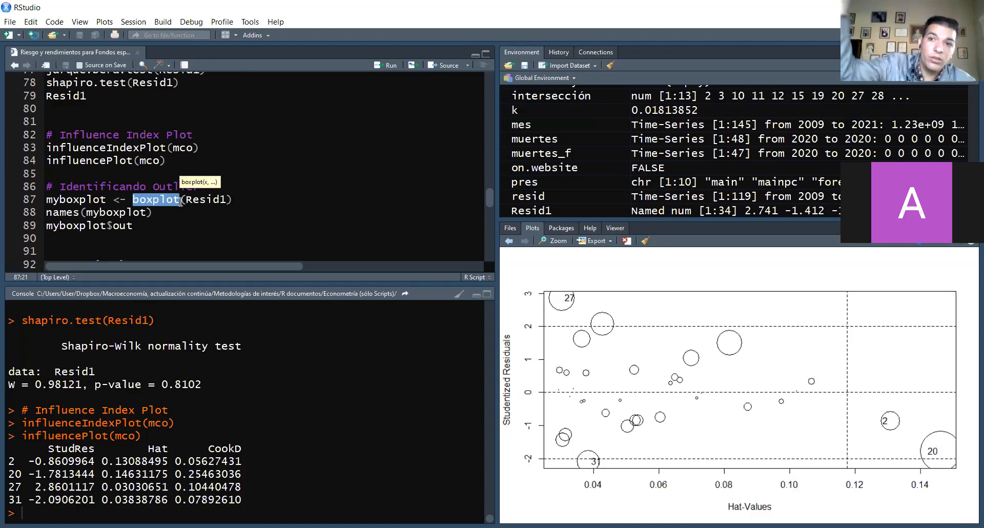
left_click(238, 200)
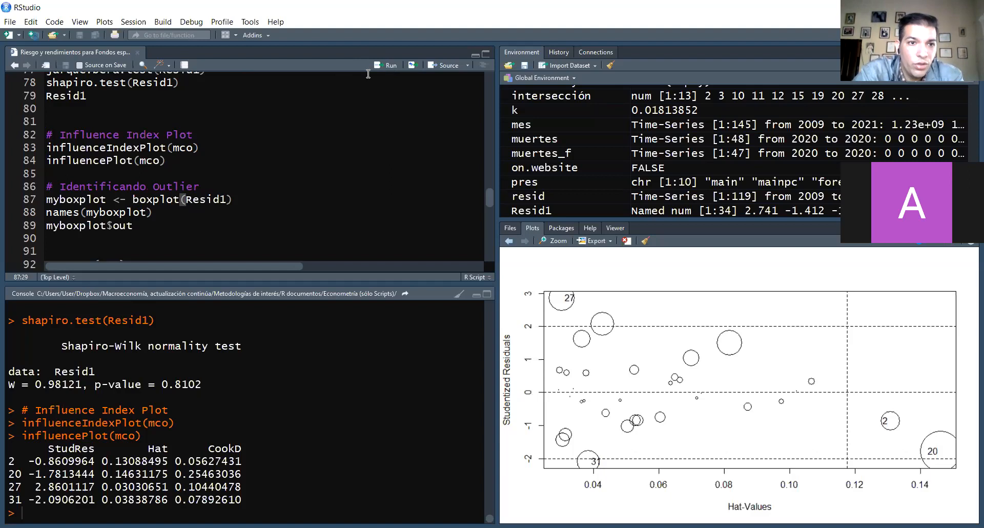
left_click_drag(180, 203, 125, 204)
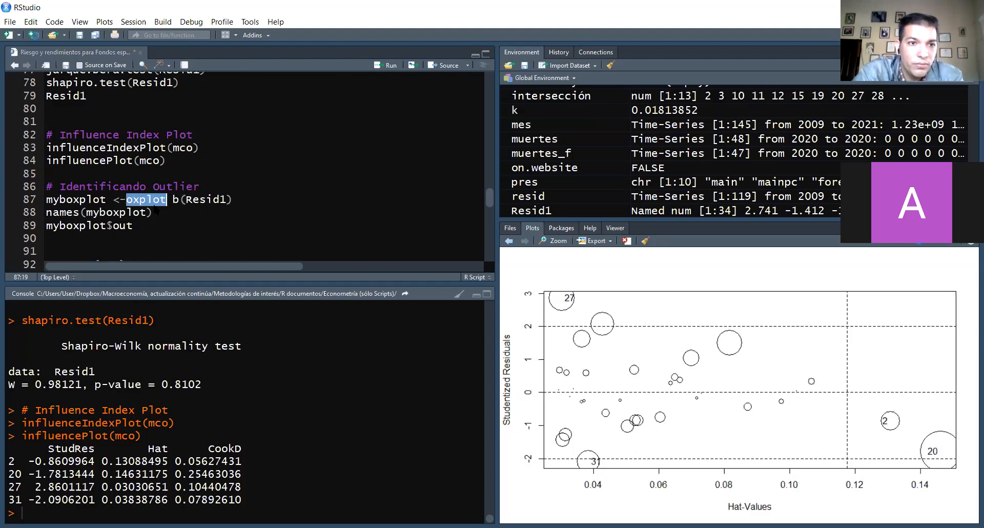
left_click(235, 196)
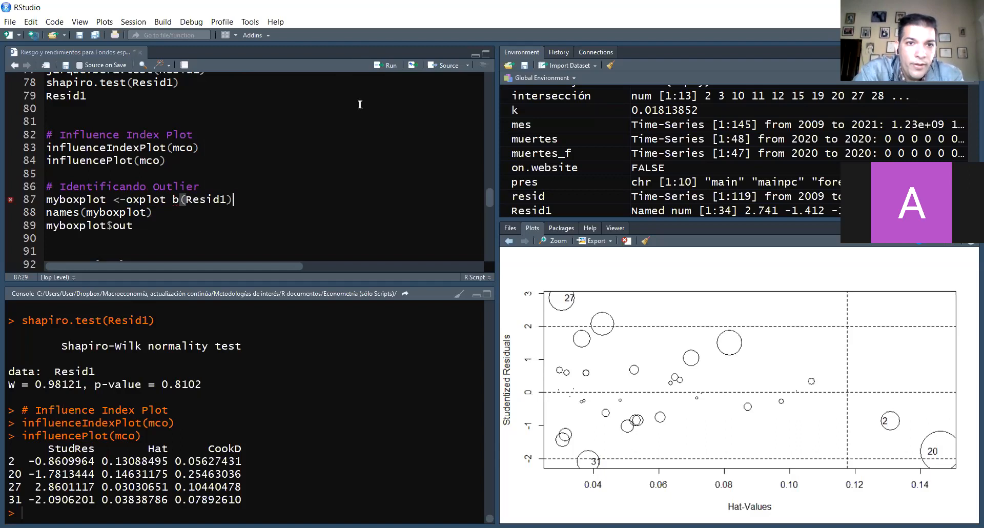
left_click(386, 65)
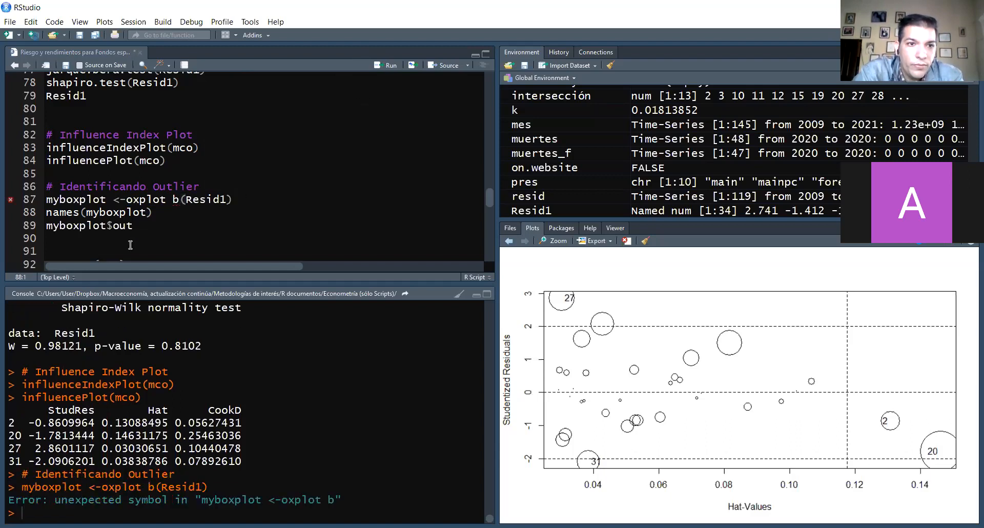
Step: Correct the assignment on line 87 to myboxplot <-boxplot(Resid1) and run it to plot the residuals' boxplot
left_click(127, 202)
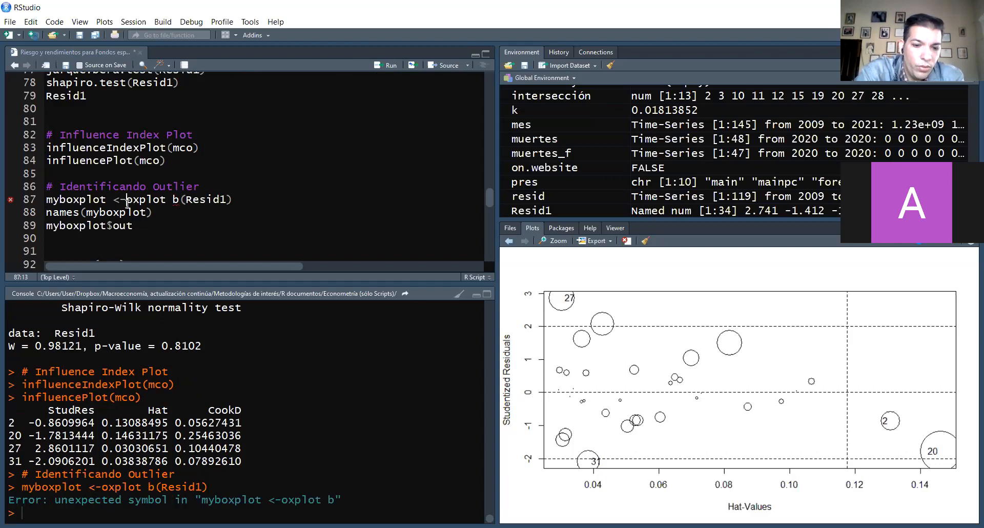
type("b")
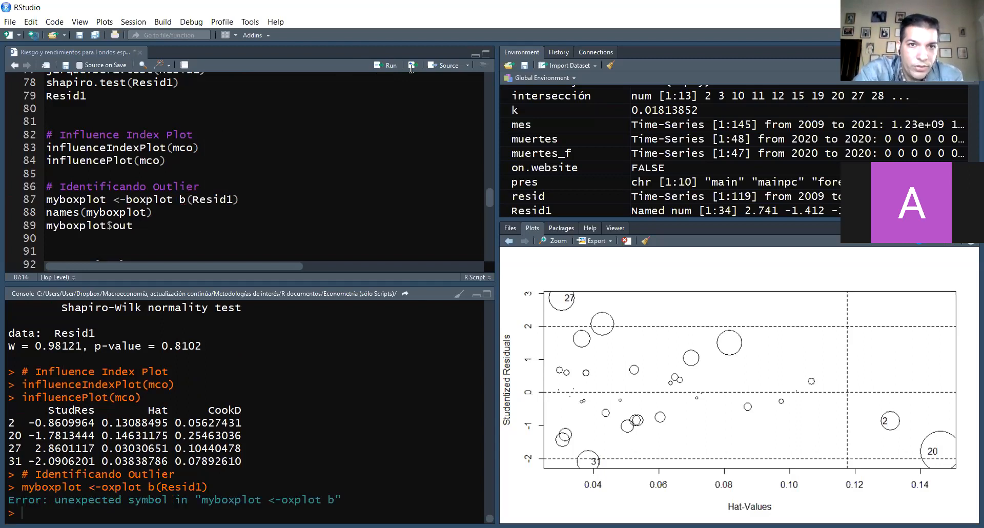
left_click(391, 65)
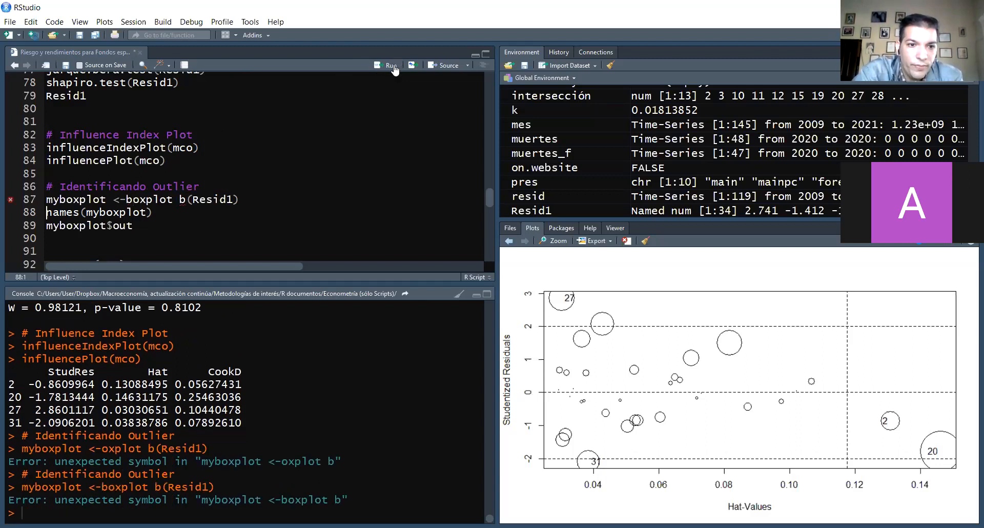
left_click(188, 199)
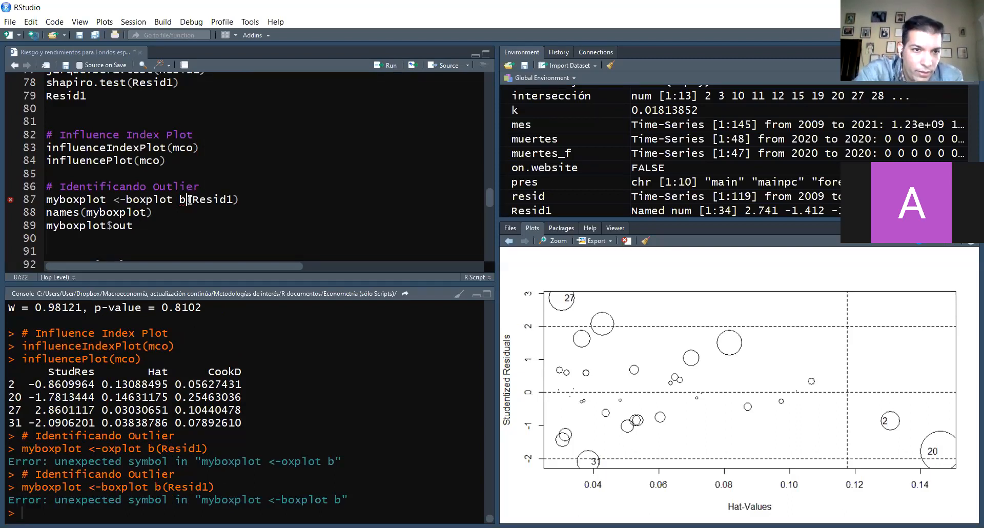
key("BackSpace")
key("BackSpace")
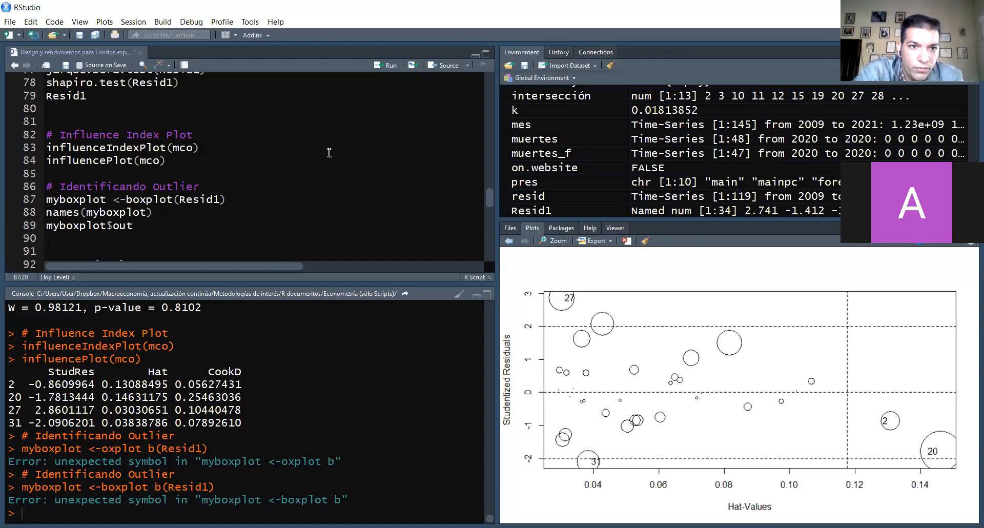
left_click(393, 67)
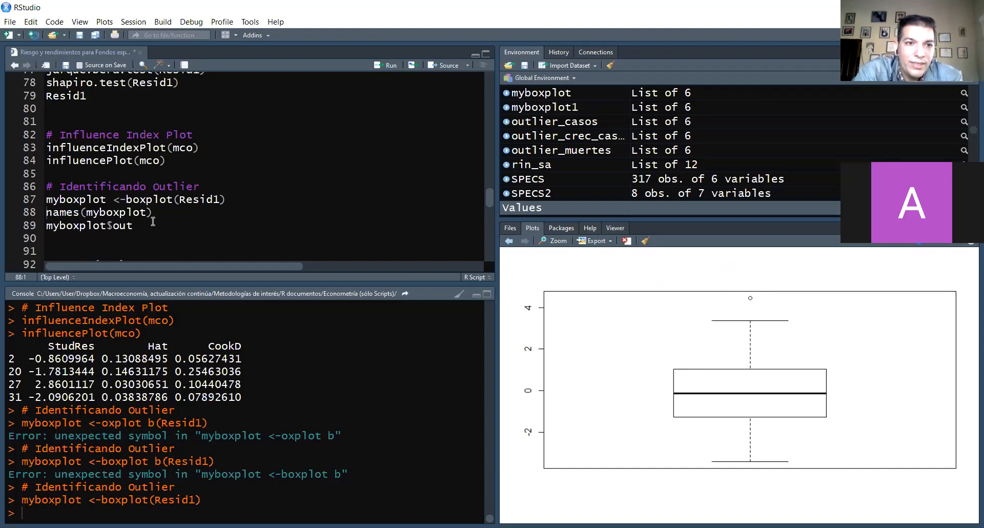
Step: List the outlying residuals by running myboxplot$out
mouse_move(148, 225)
left_mouse_down()
mouse_move(115, 225)
mouse_move(133, 226)
left_mouse_up()
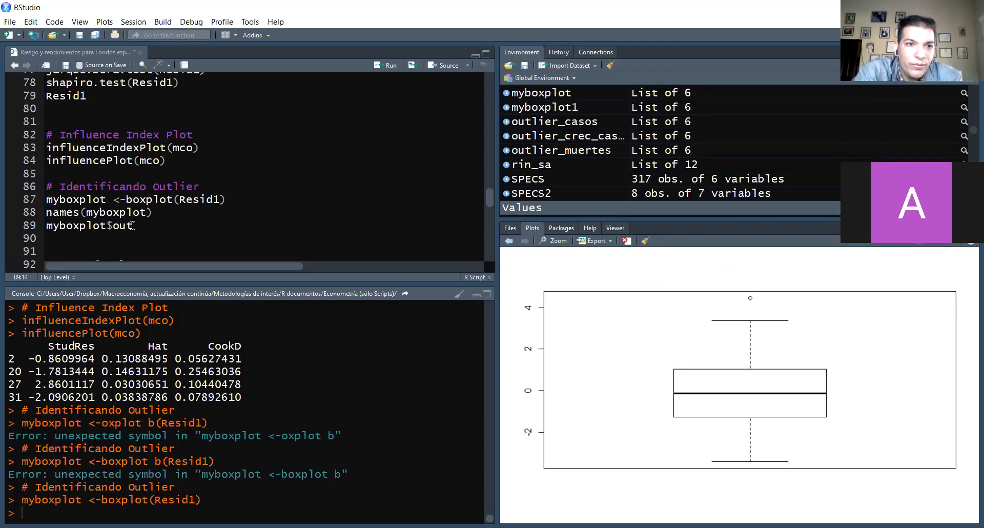
left_click_drag(102, 226, 43, 231)
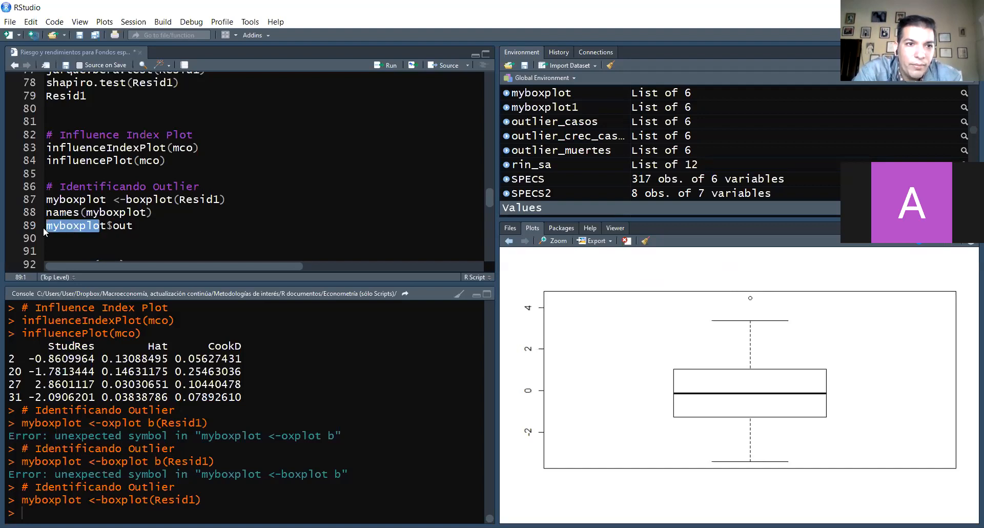
left_click(75, 229)
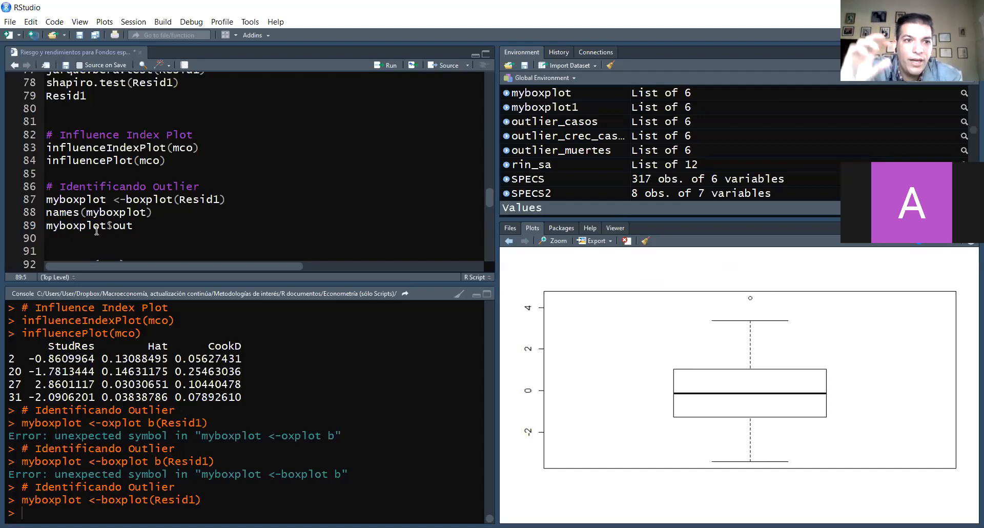
left_click(140, 224)
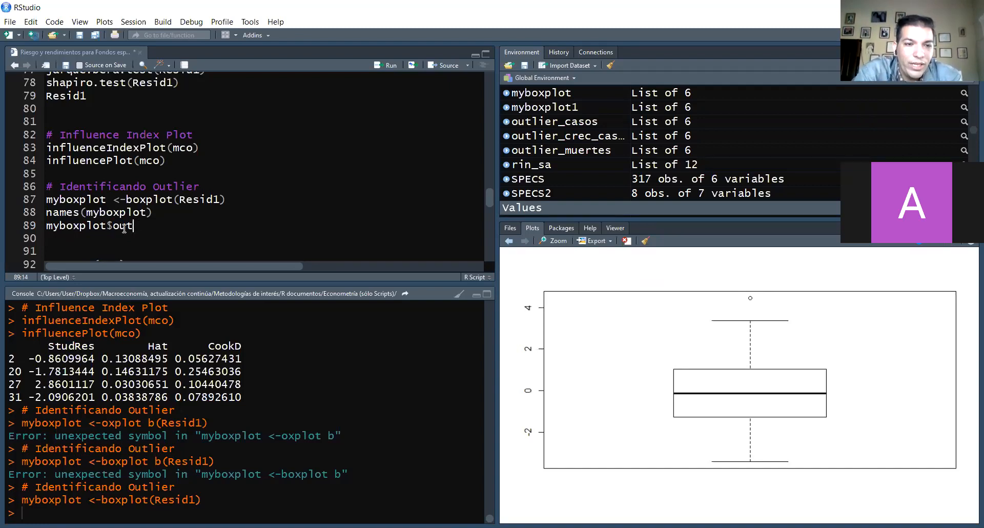
left_click(392, 68)
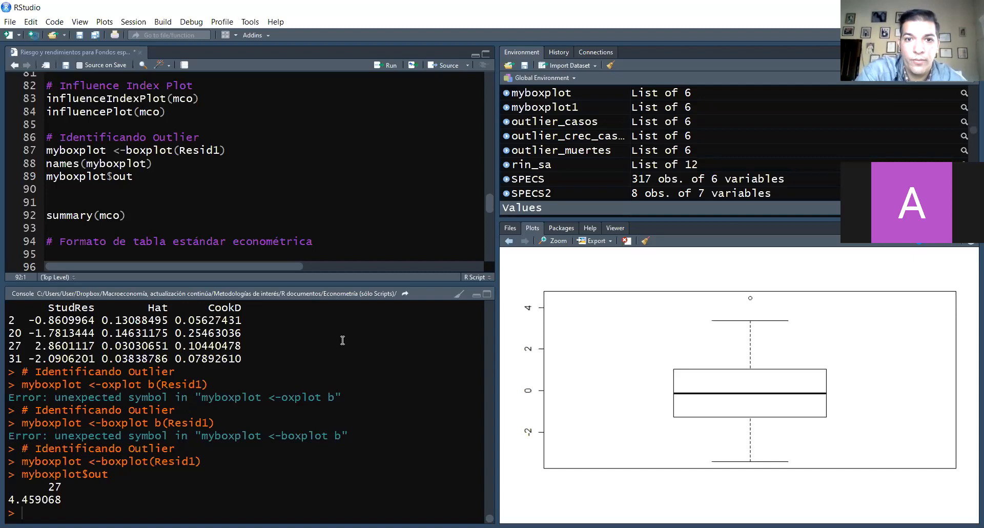
left_click_drag(488, 211, 504, 29)
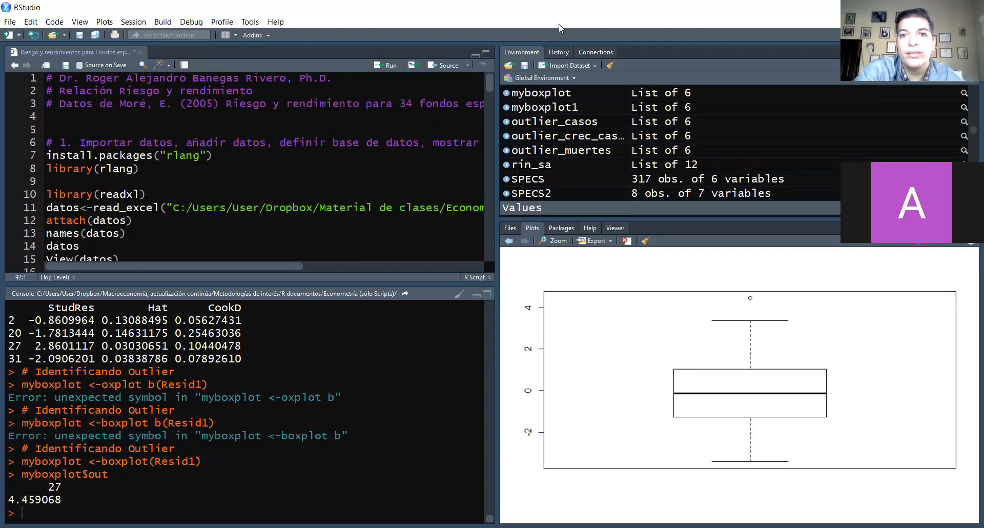